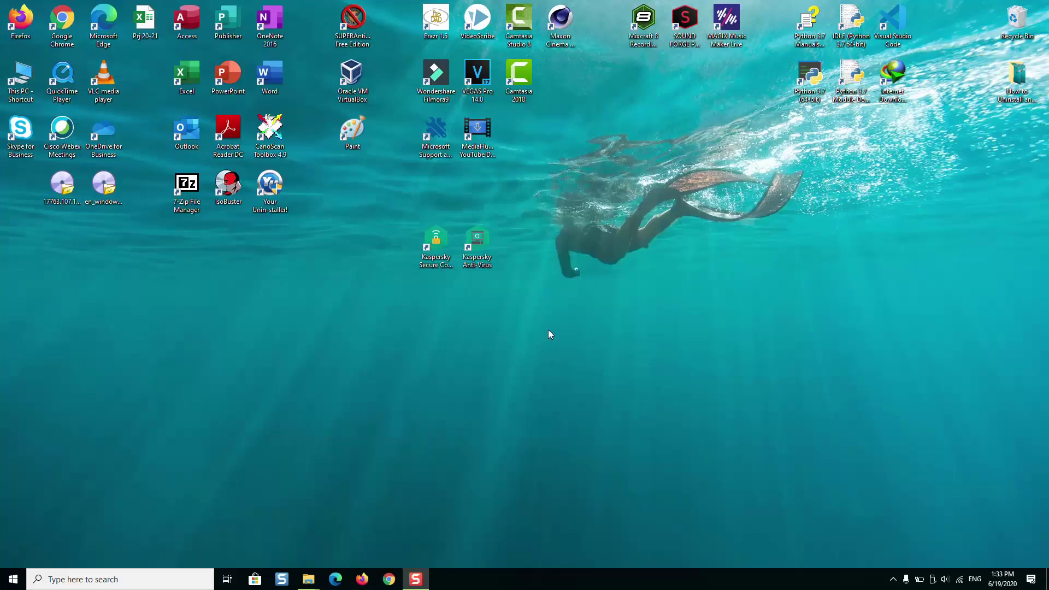
Search for 'control' and open Control Panel
left_click(94, 578)
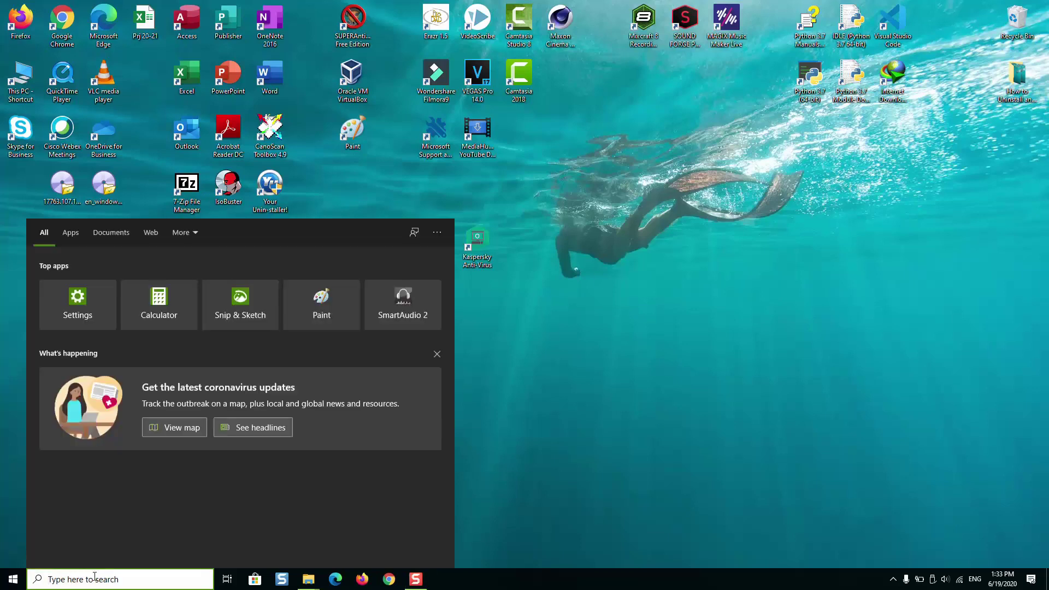
type("control")
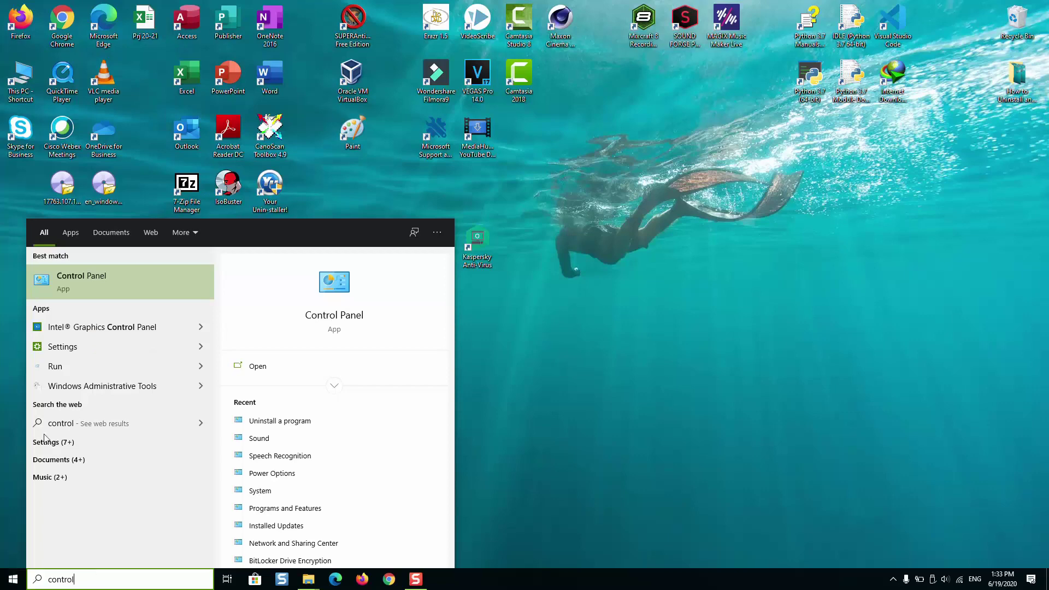
left_click(105, 277)
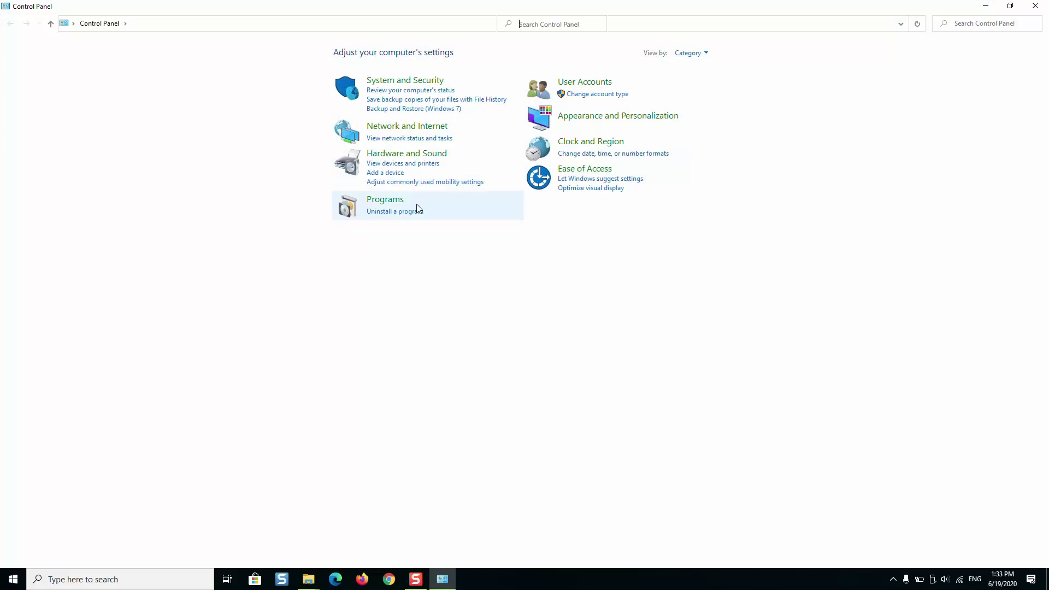
Try the Small icons and Large icons views, then return View by to Category
left_click(692, 54)
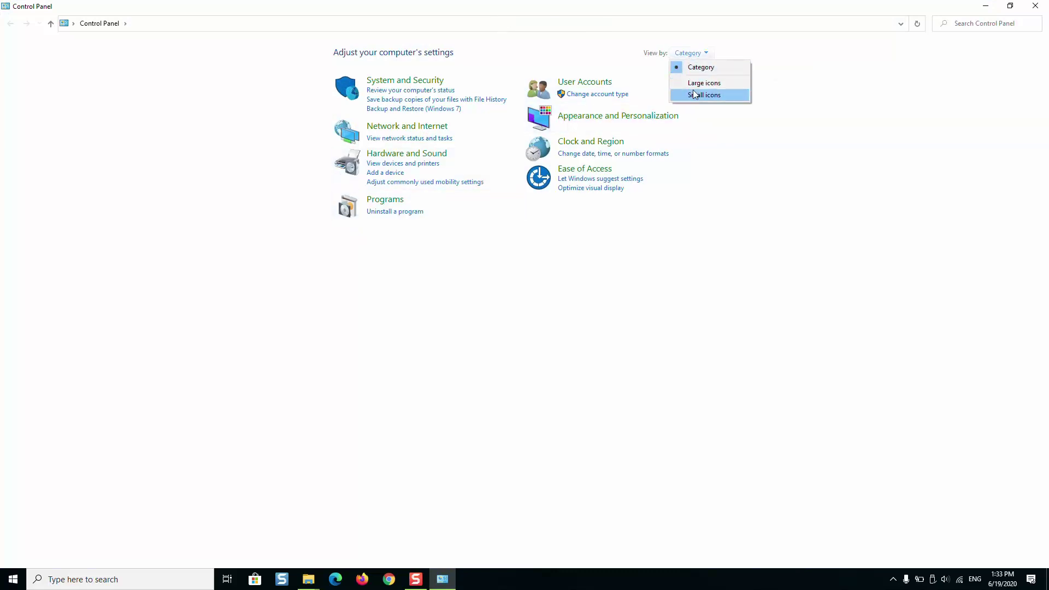
left_click(695, 94)
left_click(981, 52)
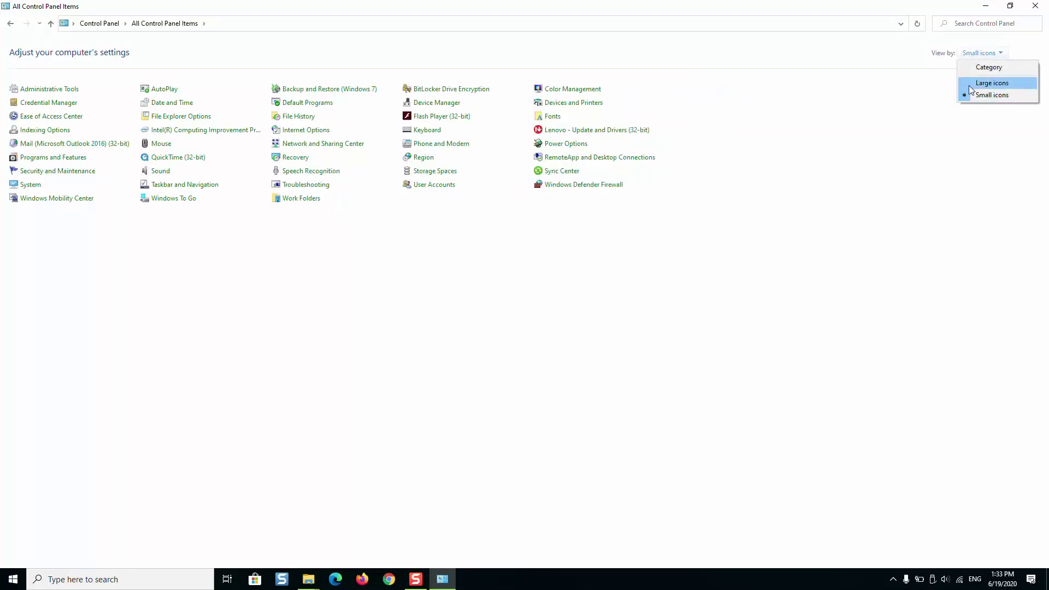
left_click(971, 89)
left_click(975, 53)
left_click(984, 68)
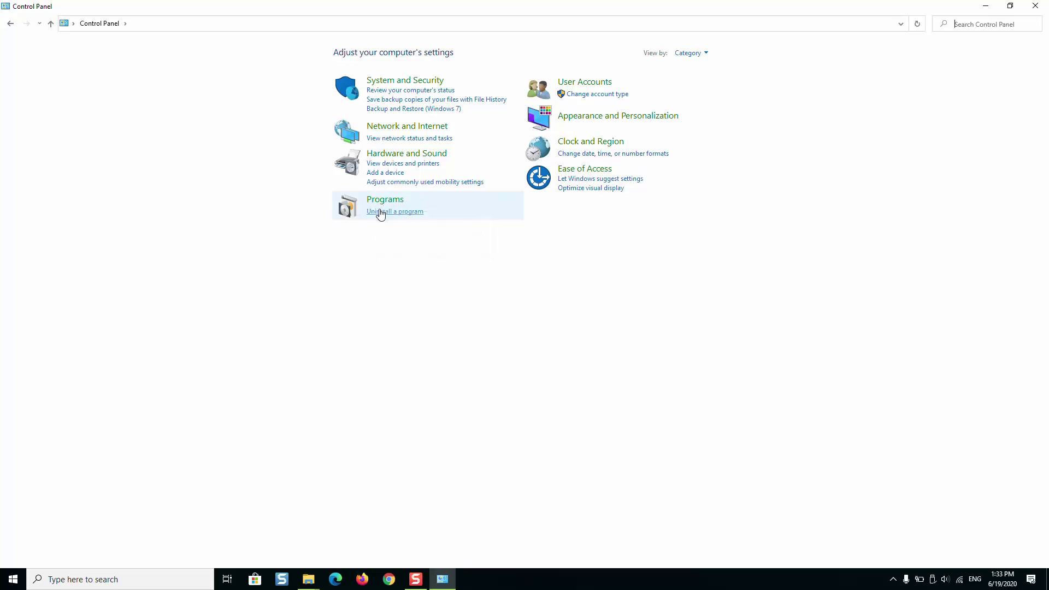
In the installed programs list, bring up Uninstall for Kaspersky Anti-Virus
left_click(381, 212)
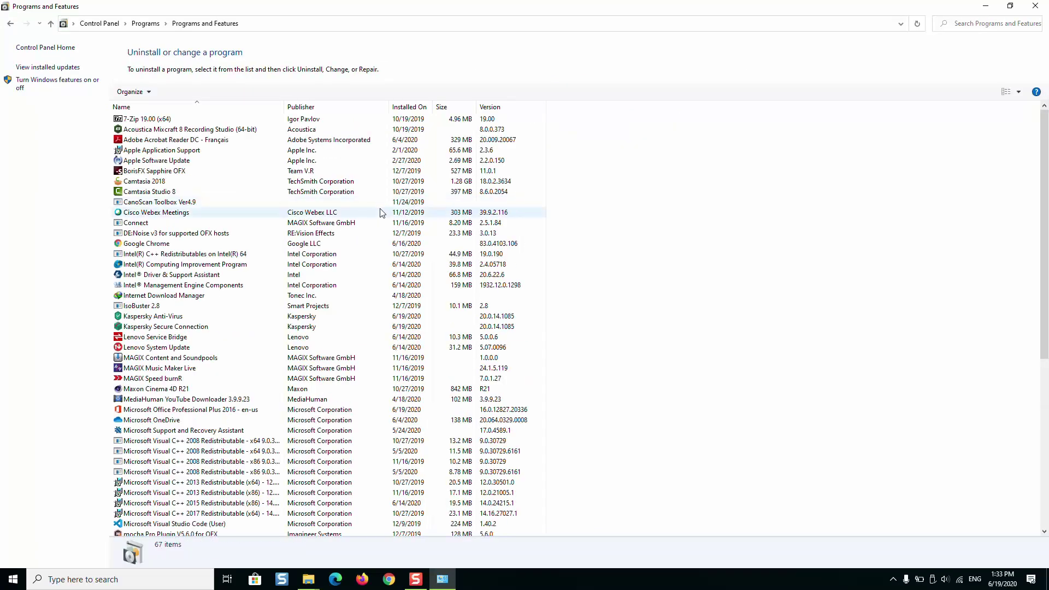
left_click(253, 228)
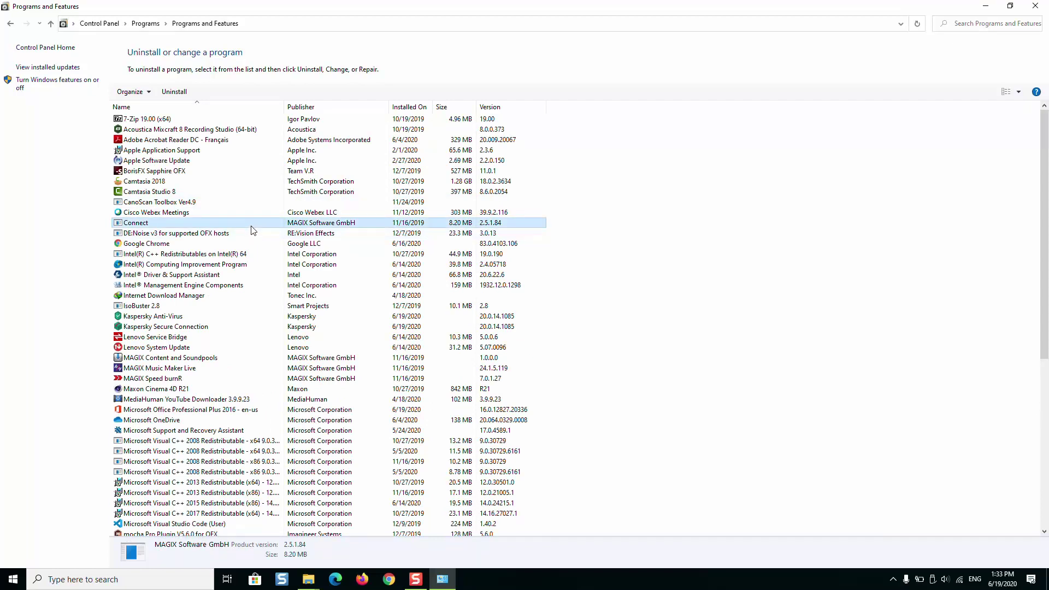
key("k")
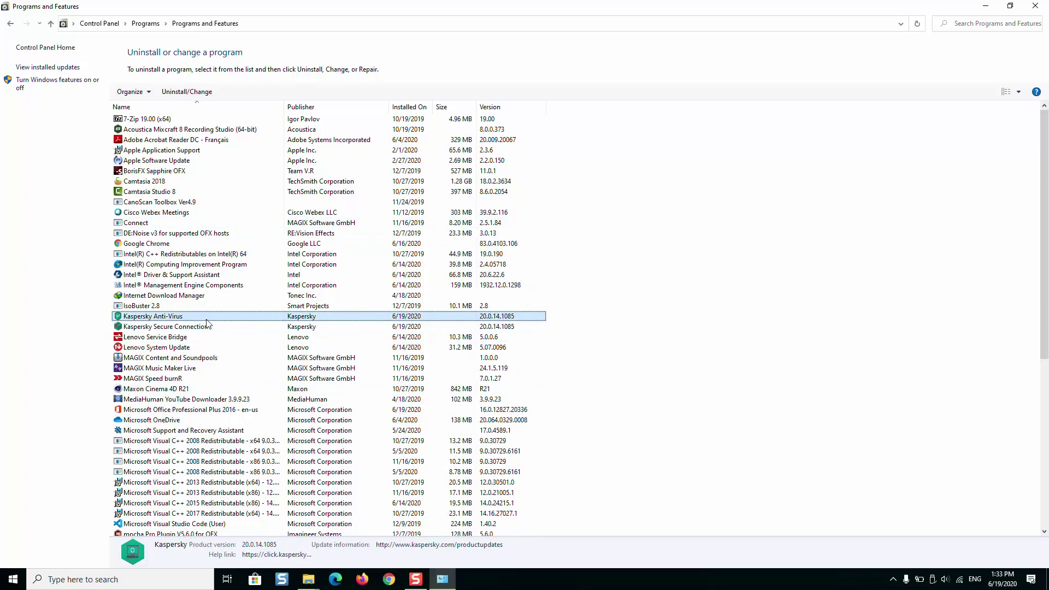
right_click(207, 320)
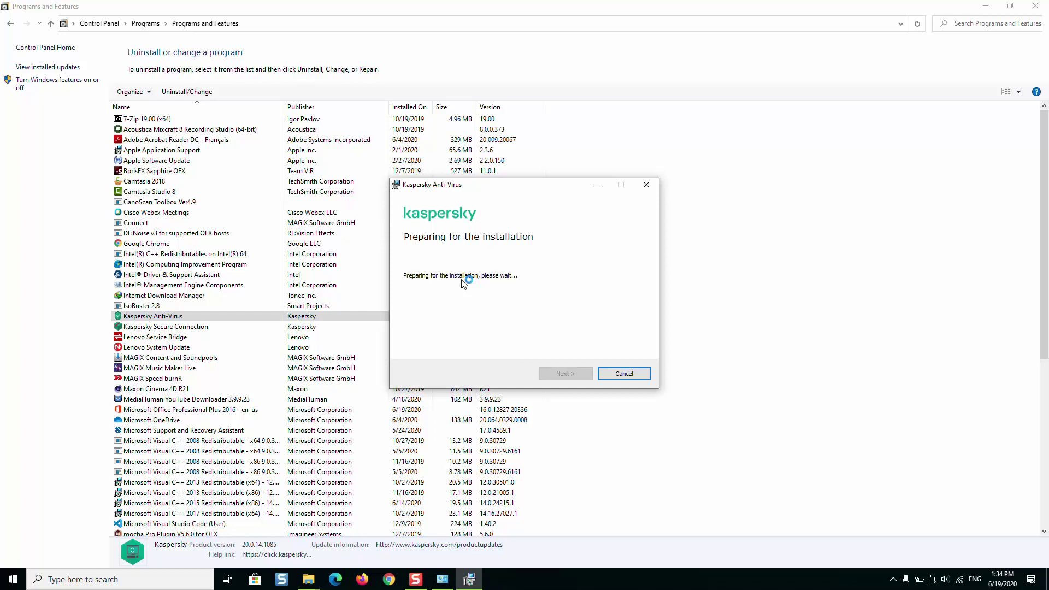
Cancel the Kaspersky Anti-Virus setup wizard and dismiss its interruption and virtualization notices
left_click(623, 374)
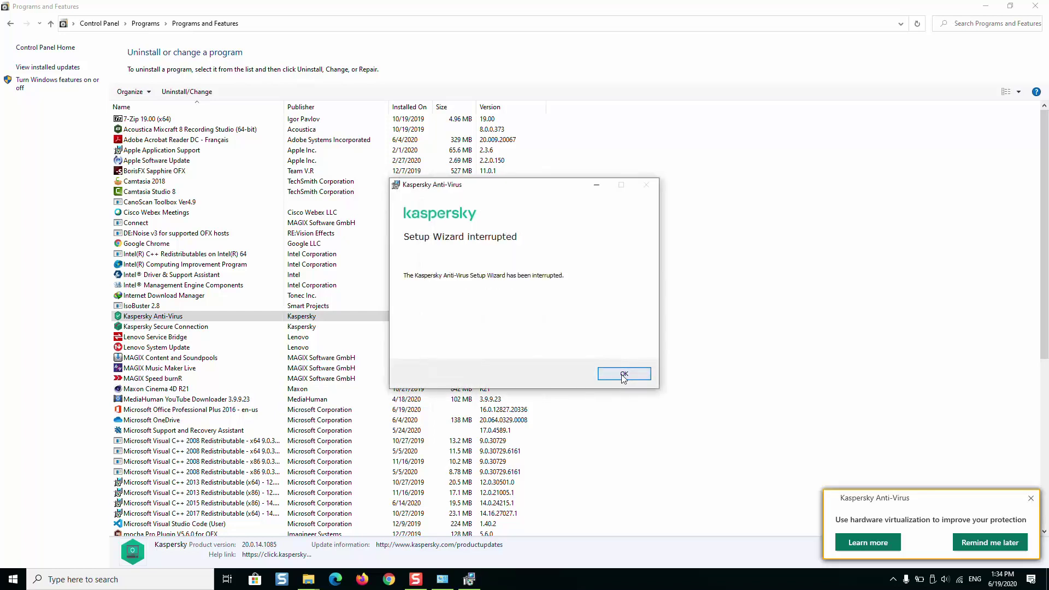
left_click(624, 375)
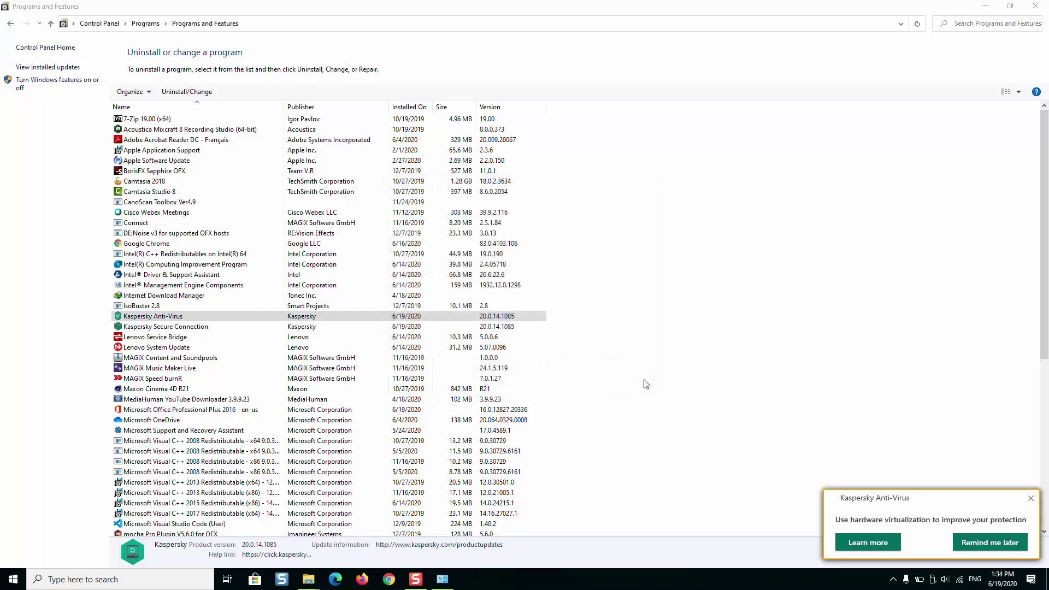
left_click(1032, 499)
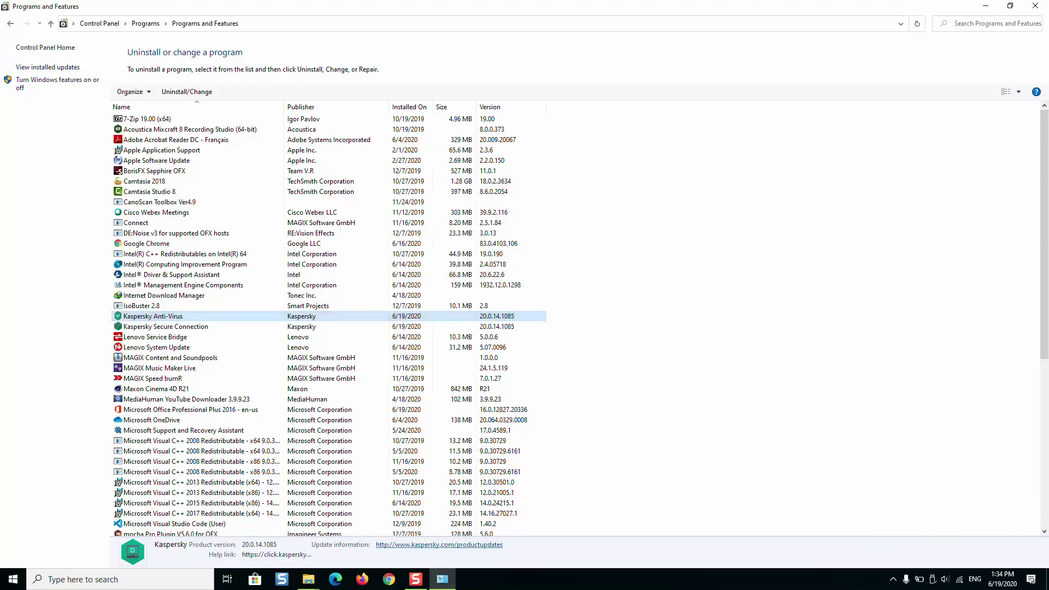
Close Programs and Features, then box-select and deselect the two Kaspersky desktop icons
left_click(1033, 12)
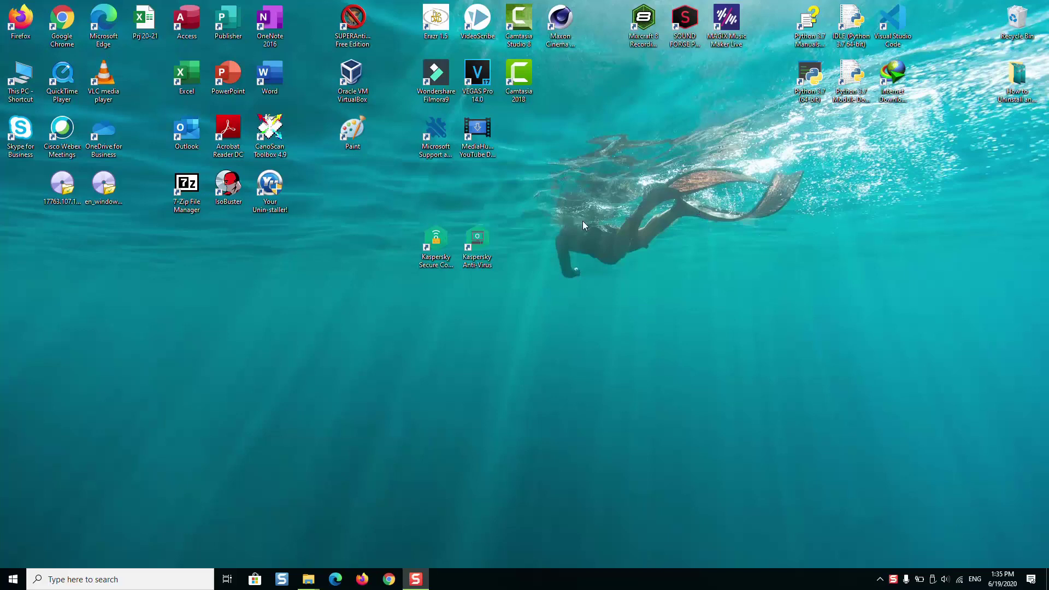
left_click_drag(436, 214, 512, 286)
left_click(518, 299)
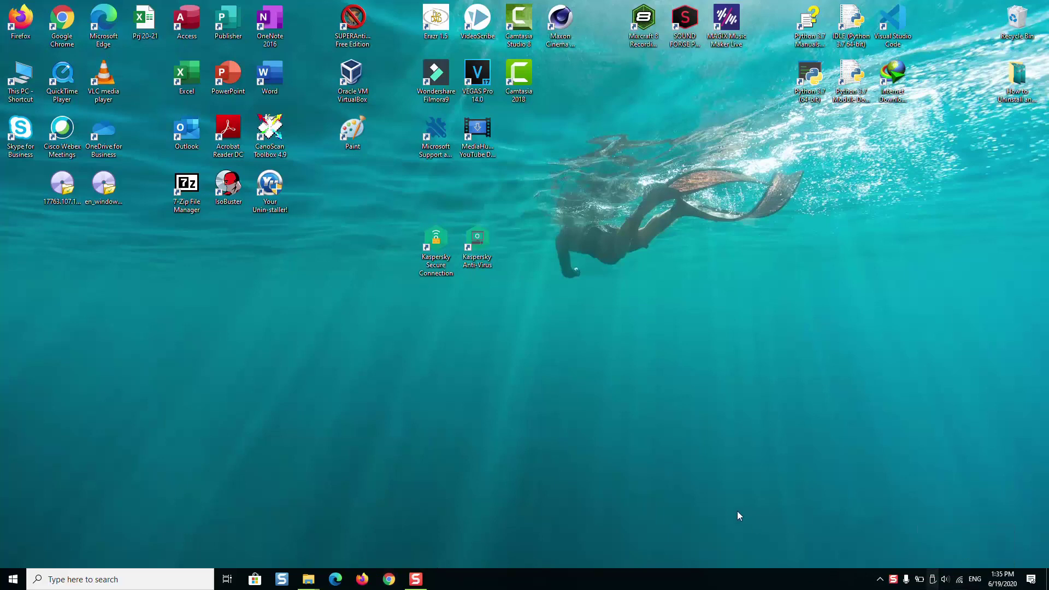
Search 'kaspersky' in Chrome and dismiss the extension popup and translation offer
left_click(413, 579)
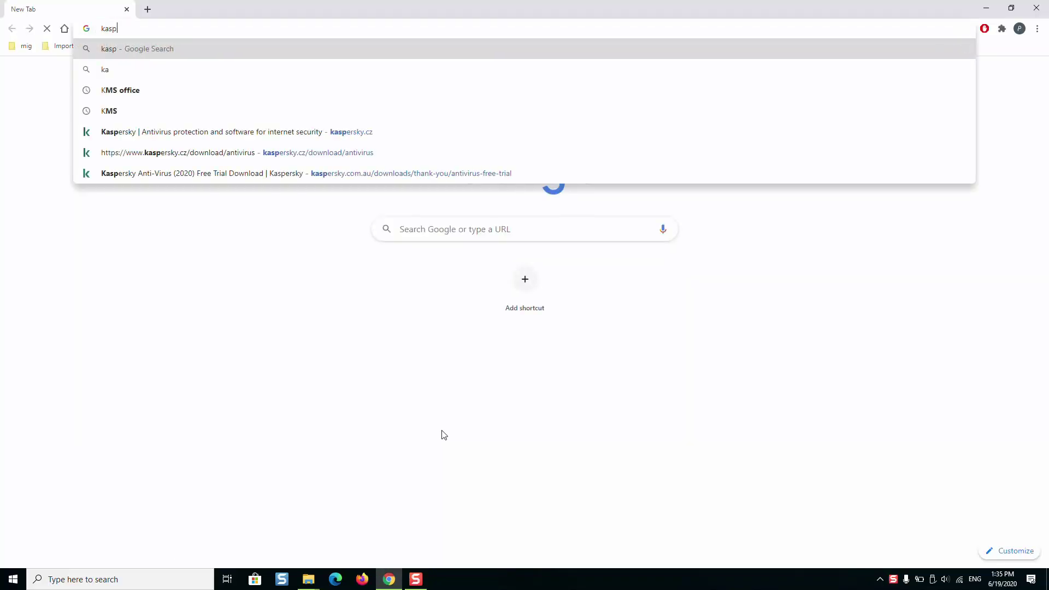
type("ky")
key("Return")
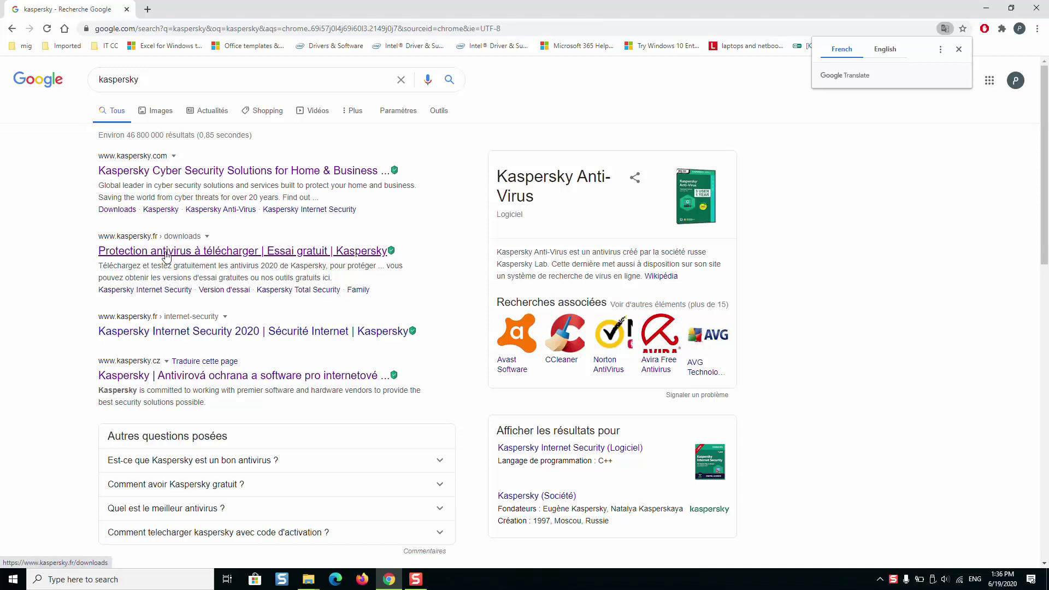
left_click(911, 160)
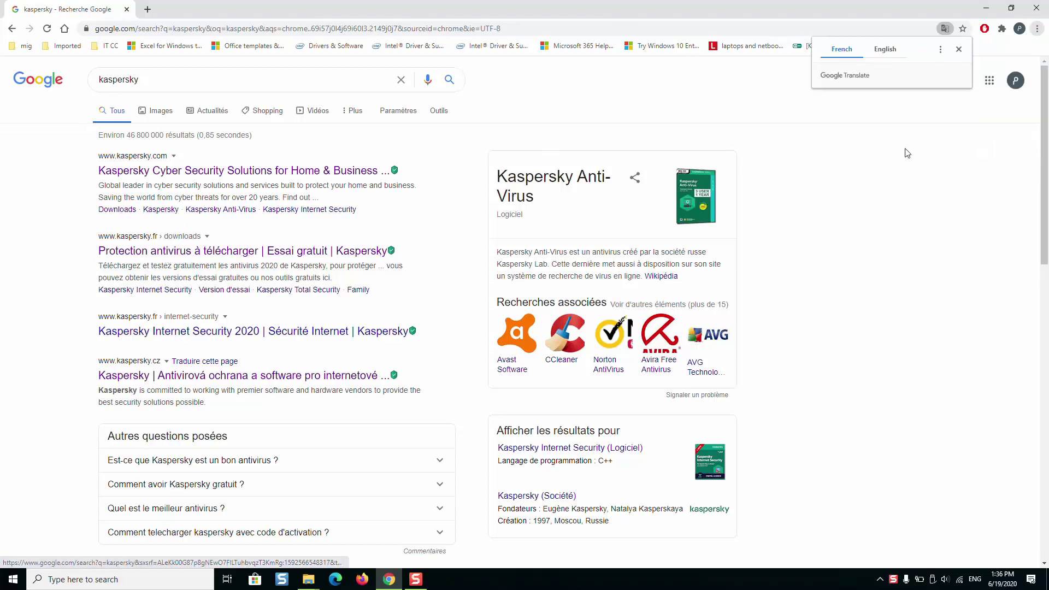
left_click(958, 49)
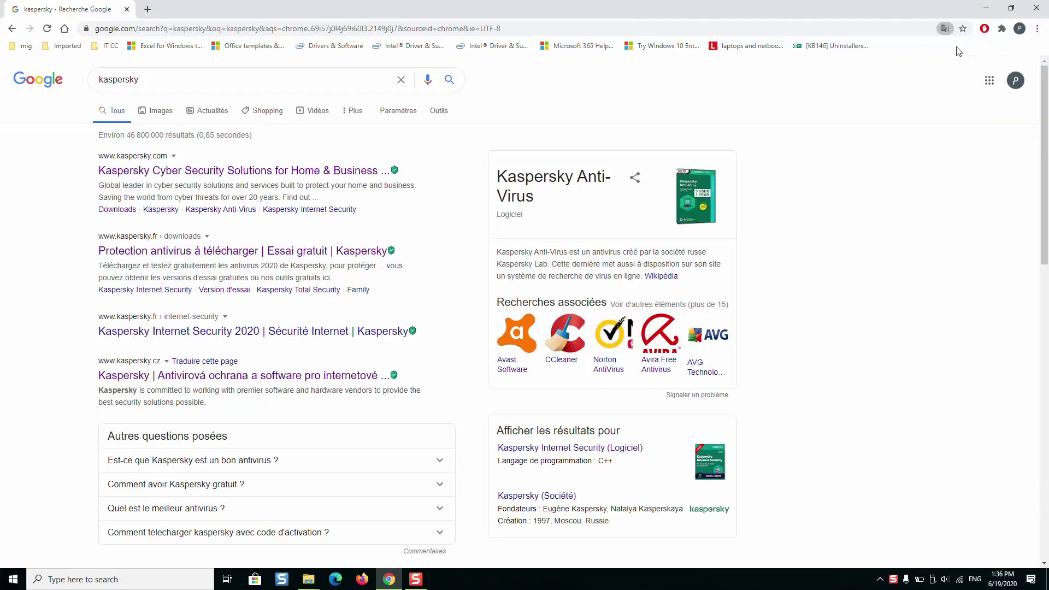
Open kaspersky.com's Support pages and search for 'uninstall'
left_click(145, 174)
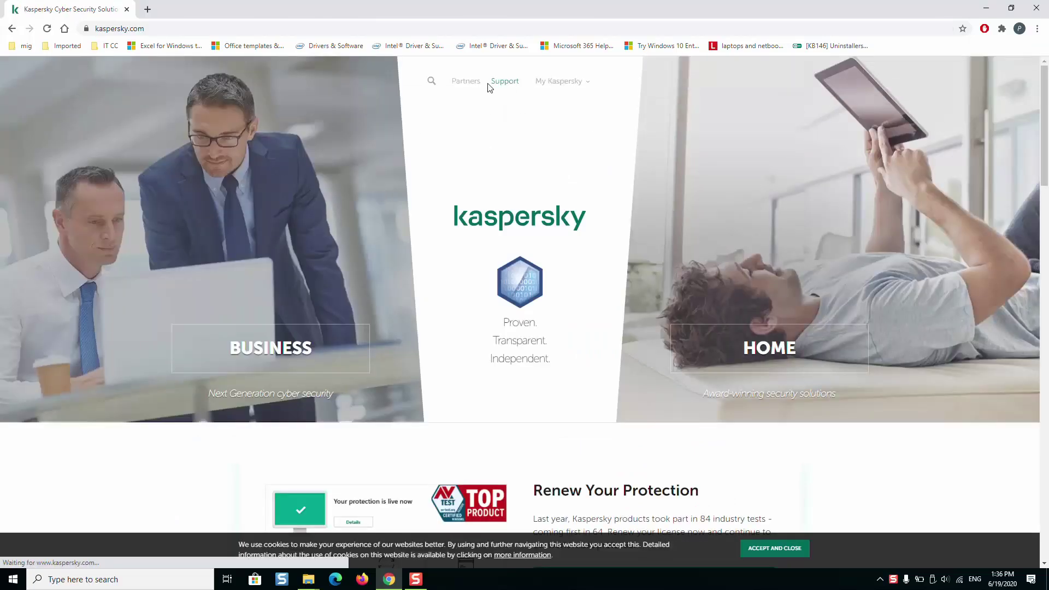
left_click(506, 81)
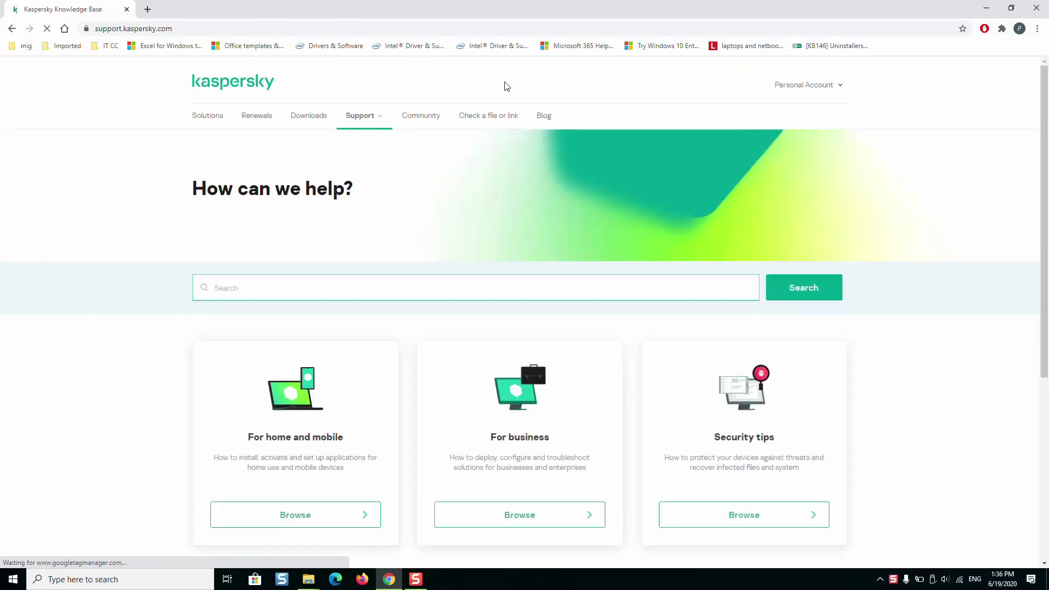
left_click(373, 288)
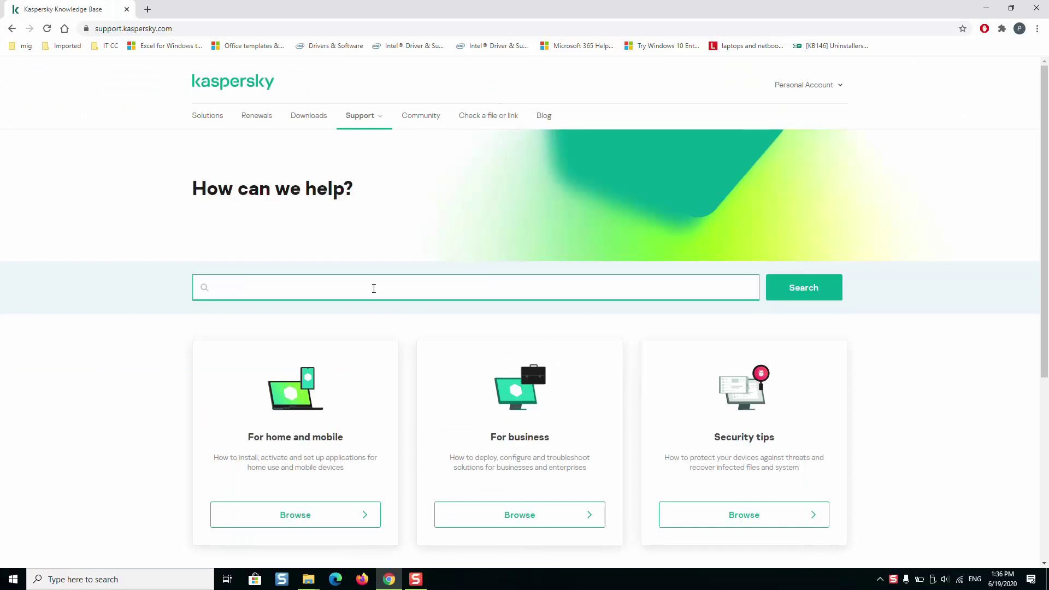
type("uninstall")
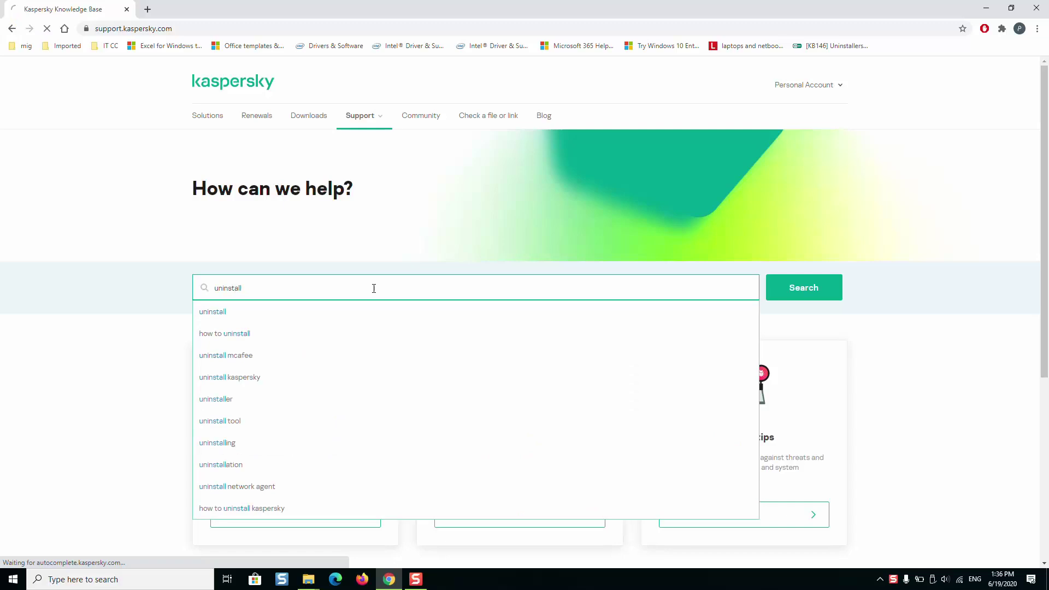
key("Return")
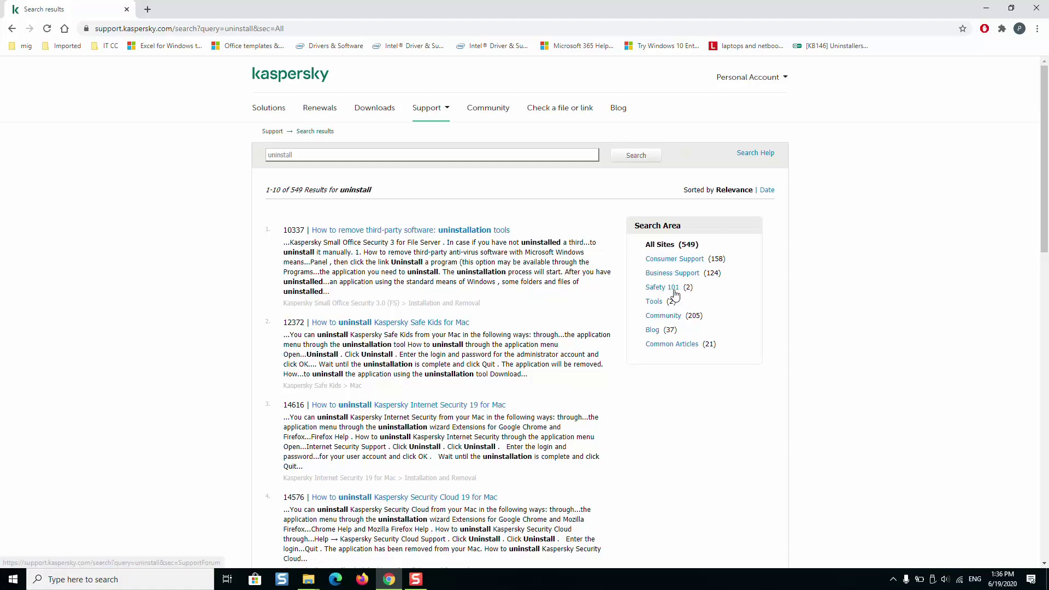
Filter to Common Articles and look up article 1464
left_click(668, 345)
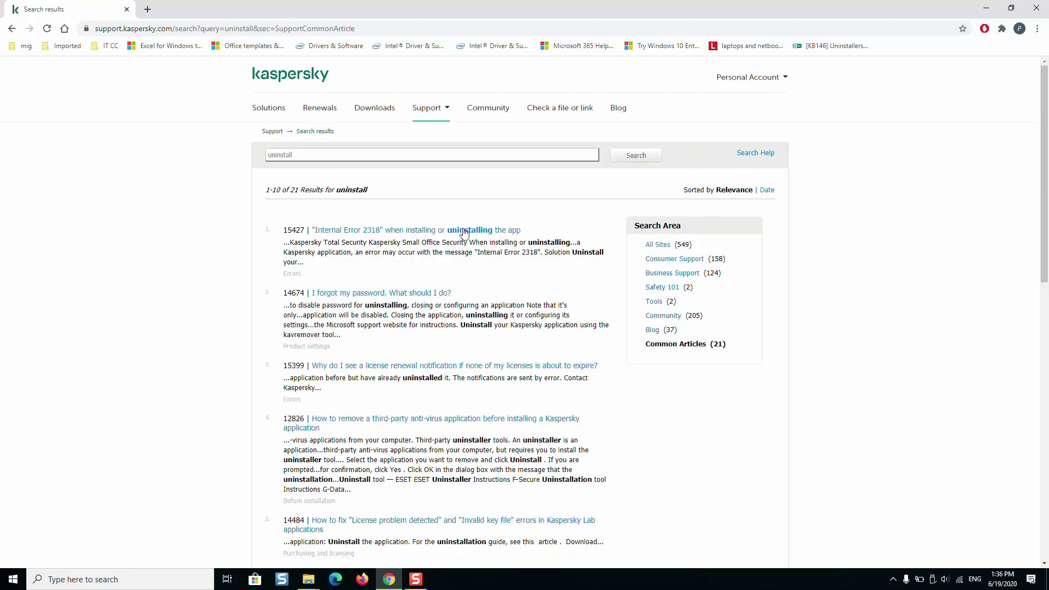
triple_click(379, 157)
type("1464")
key("Return")
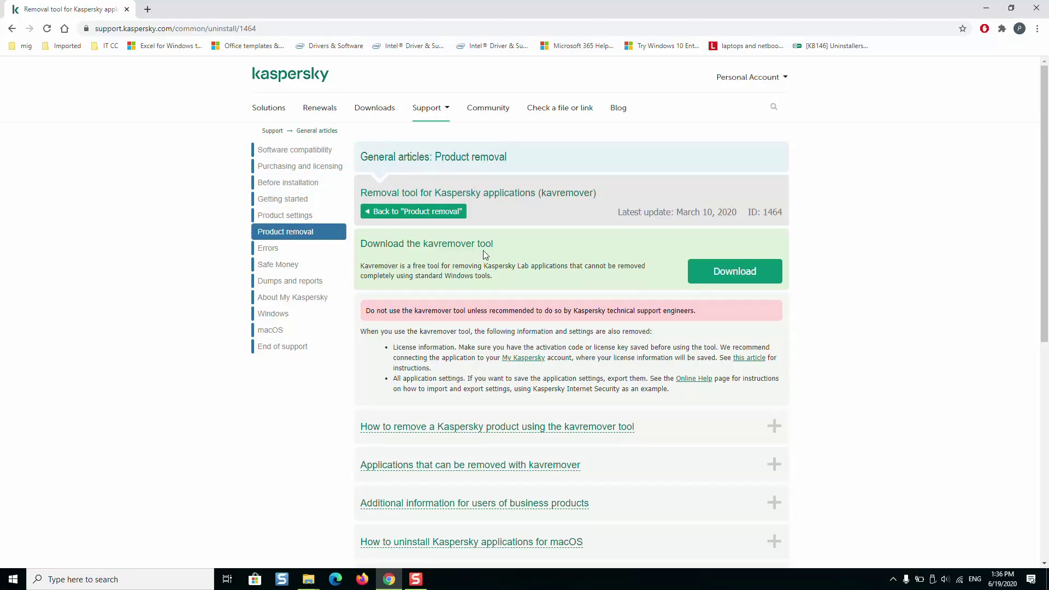
Download and run kavremvr (1).exe, then accept its license agreement
left_click(713, 271)
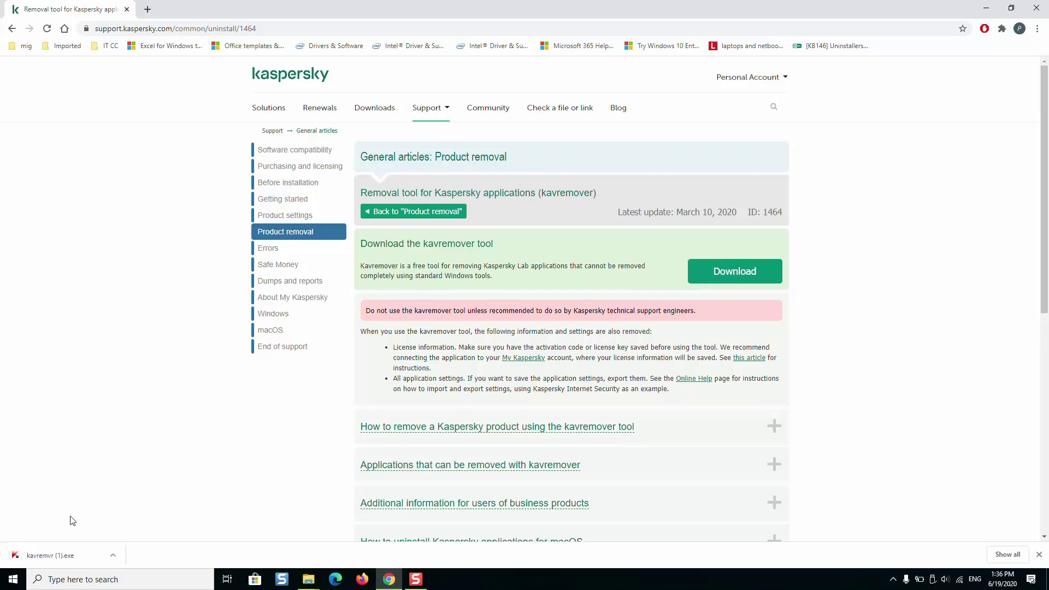
left_click(60, 554)
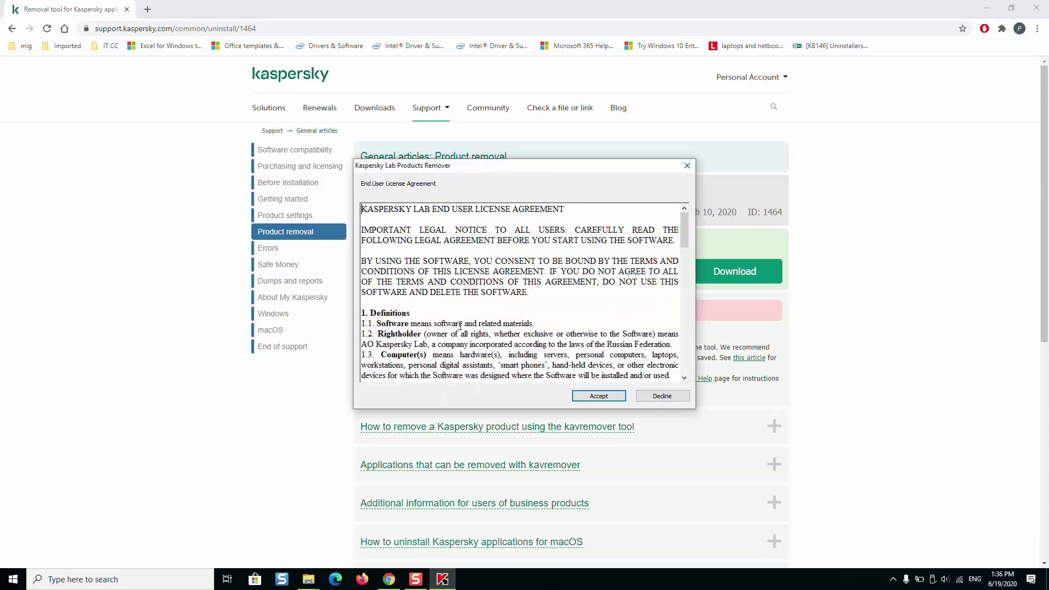
left_click(601, 396)
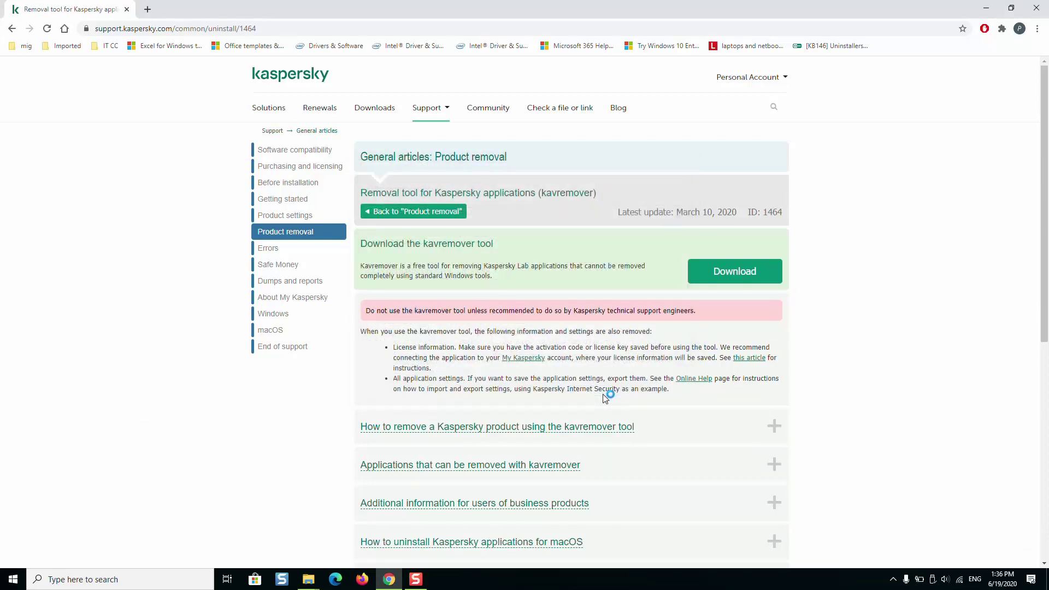
Choose Kaspersky Anti-Virus in the remover's product list and try removal; dismiss the wrong-code message
left_click(986, 7)
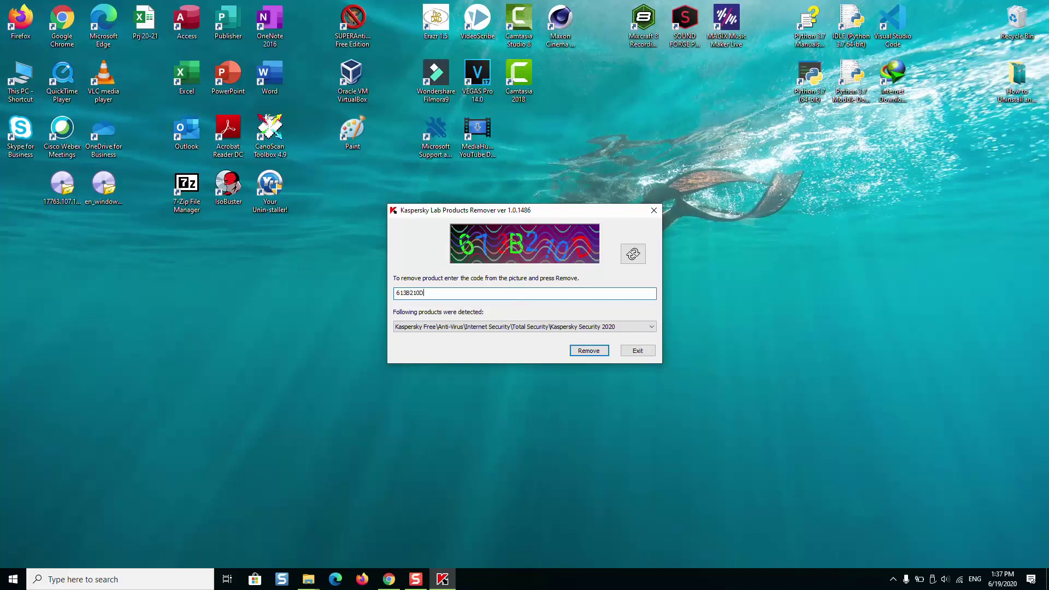
left_click(507, 326)
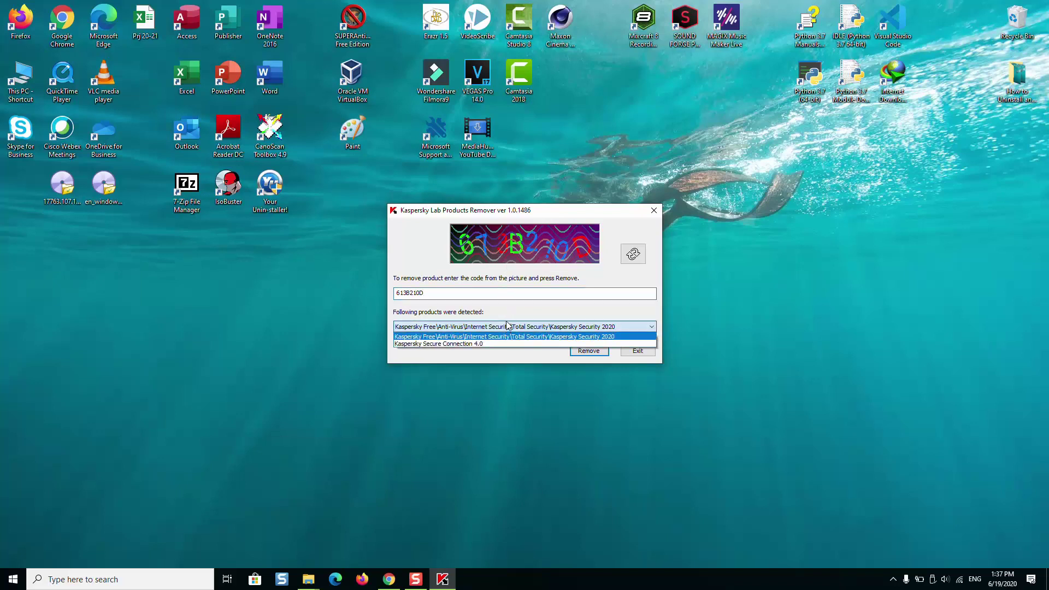
left_click(507, 327)
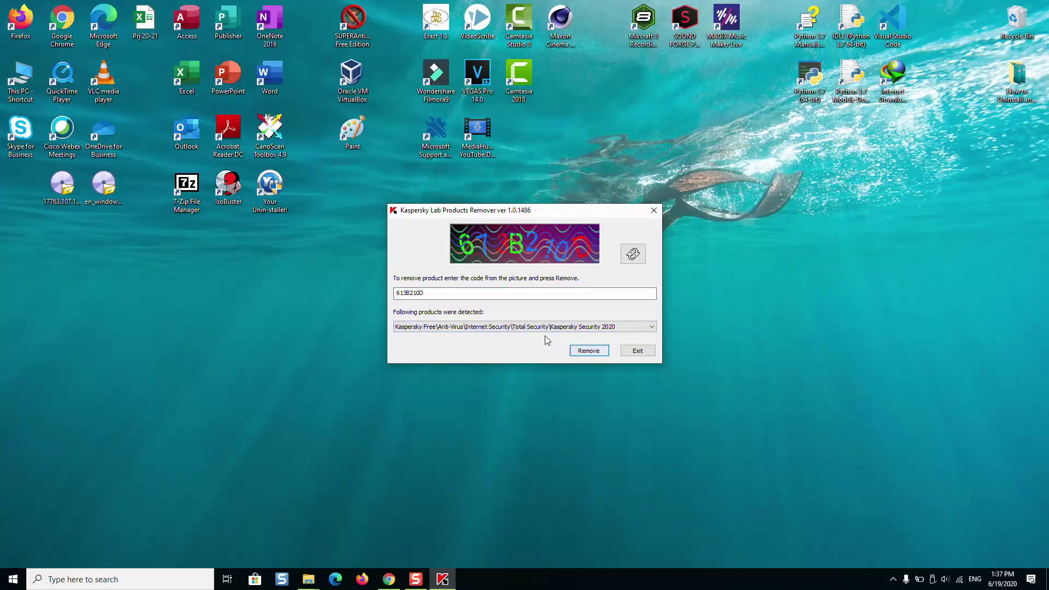
left_click(498, 329)
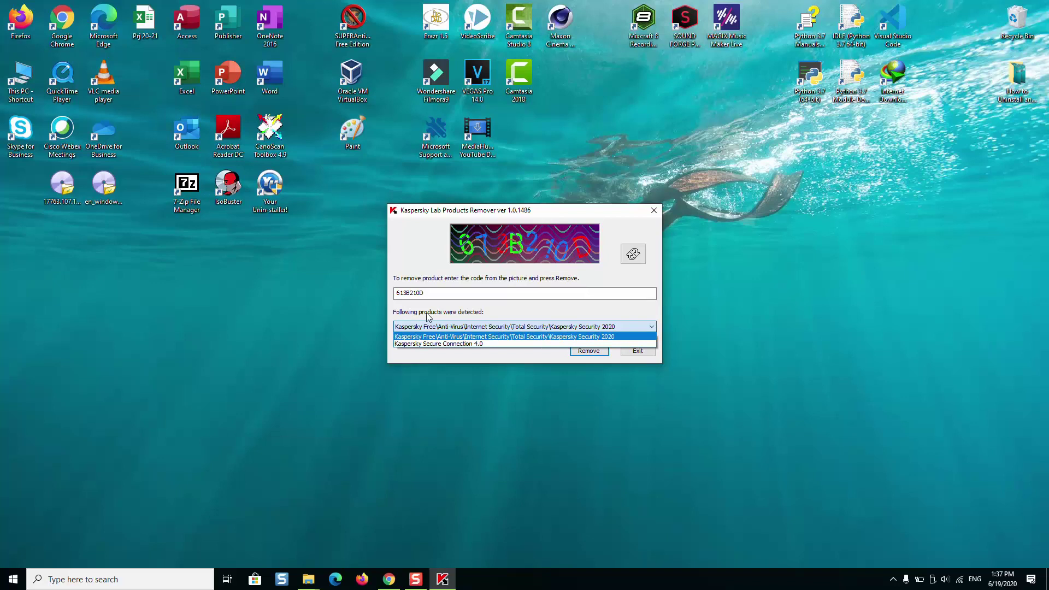
left_click(522, 311)
left_click(592, 351)
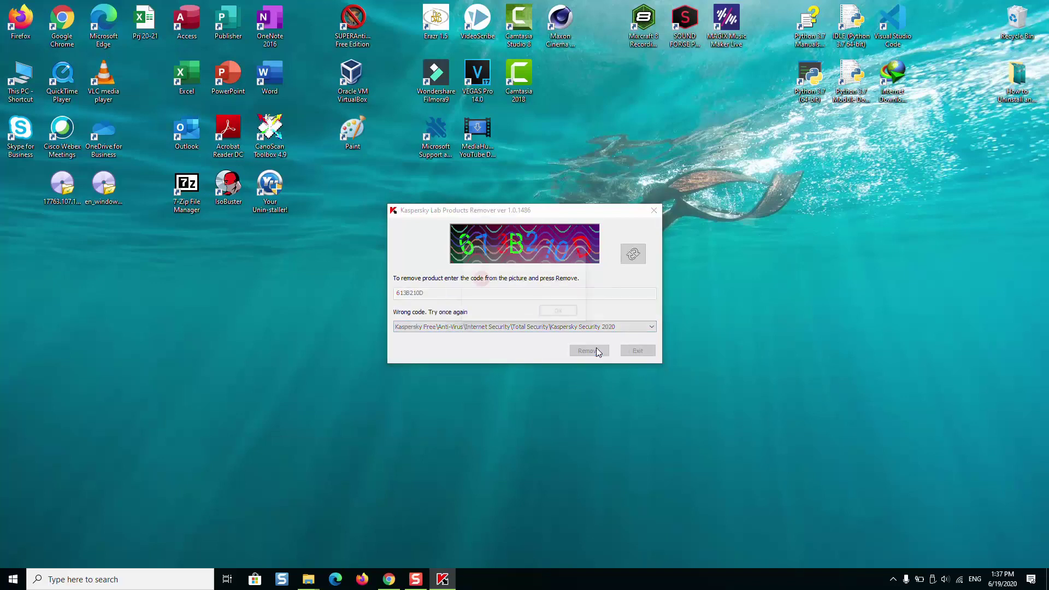
left_click(569, 316)
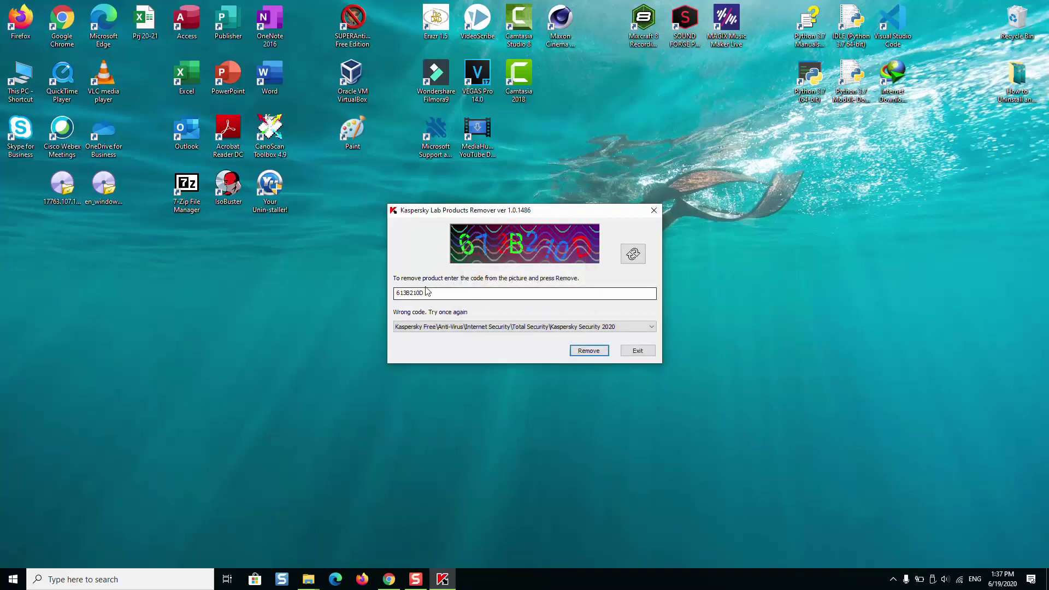
Edit the spacing of the entered code and retry removal twice, dismissing invalid-length errors
left_click(404, 294)
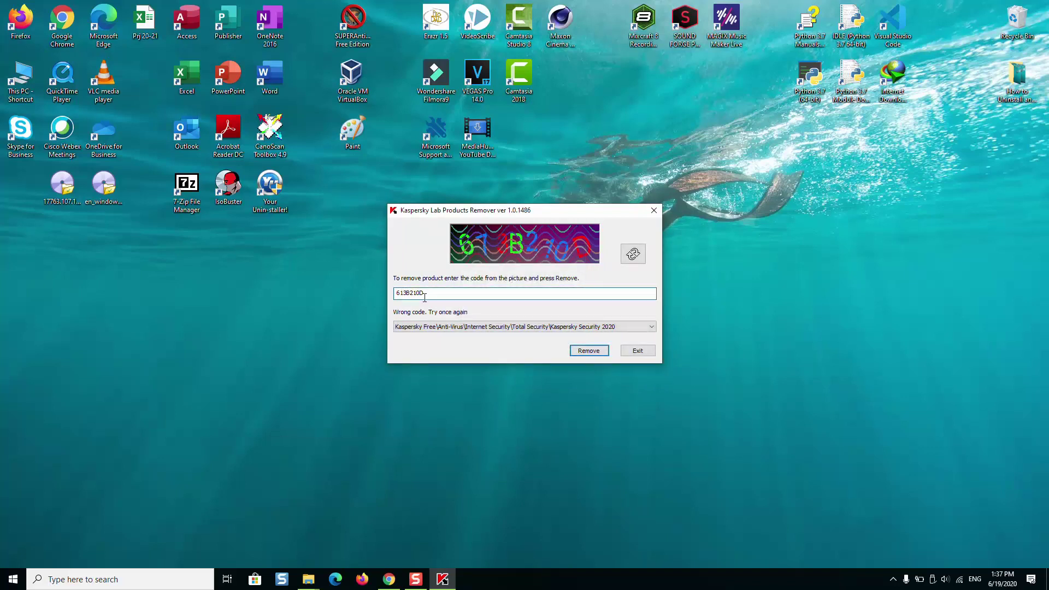
left_click(415, 293)
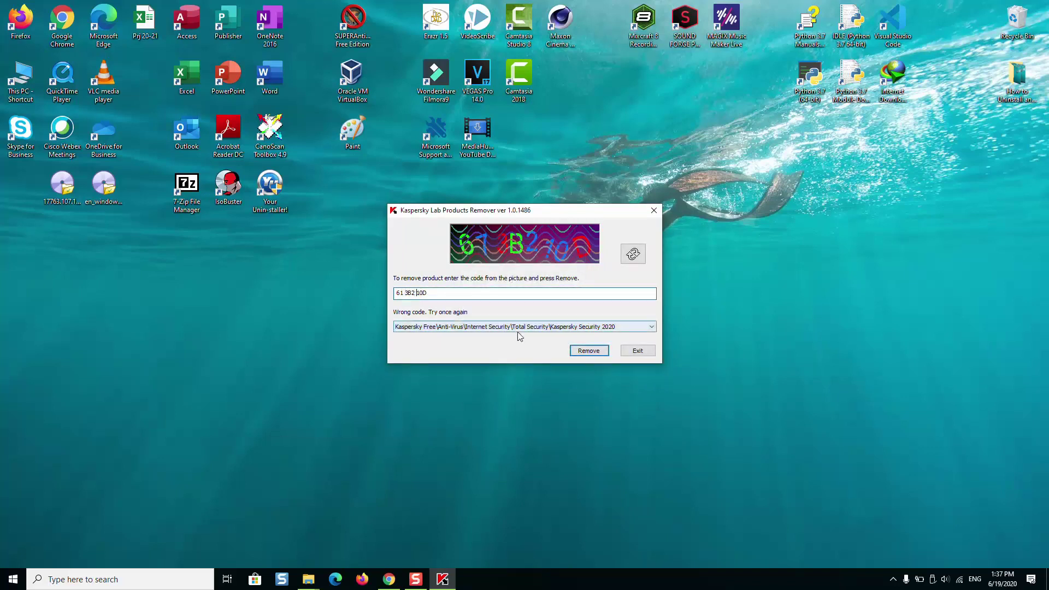
left_click(585, 352)
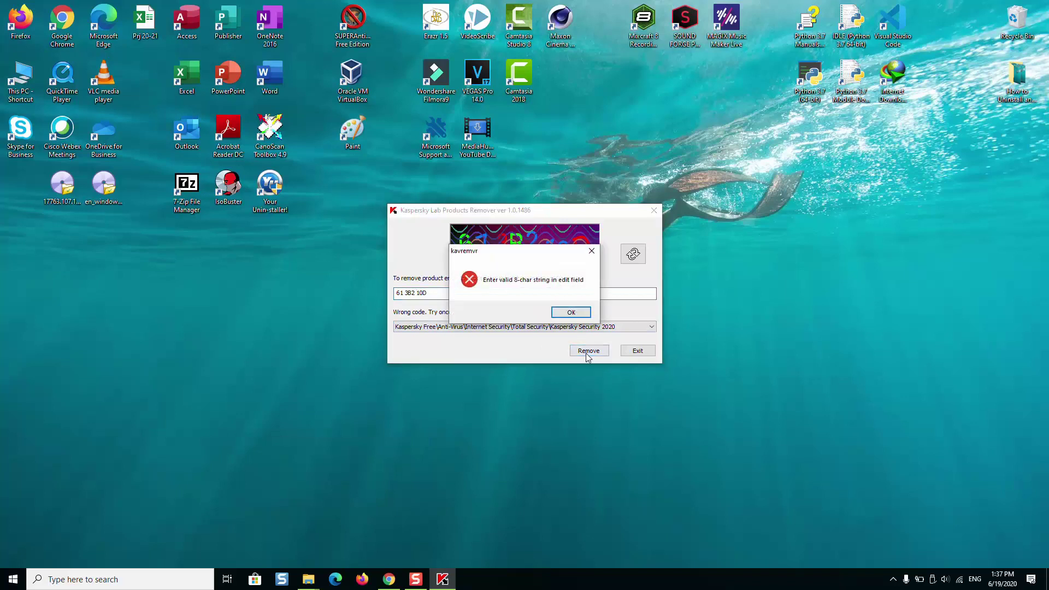
left_click(571, 312)
left_click(421, 293)
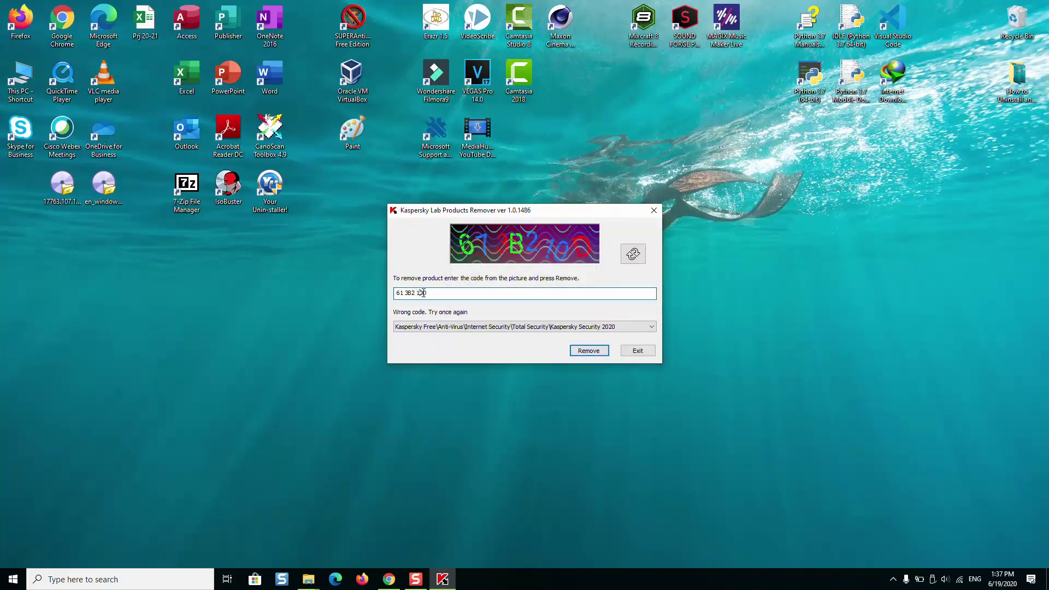
key("BackSpace")
key("Right")
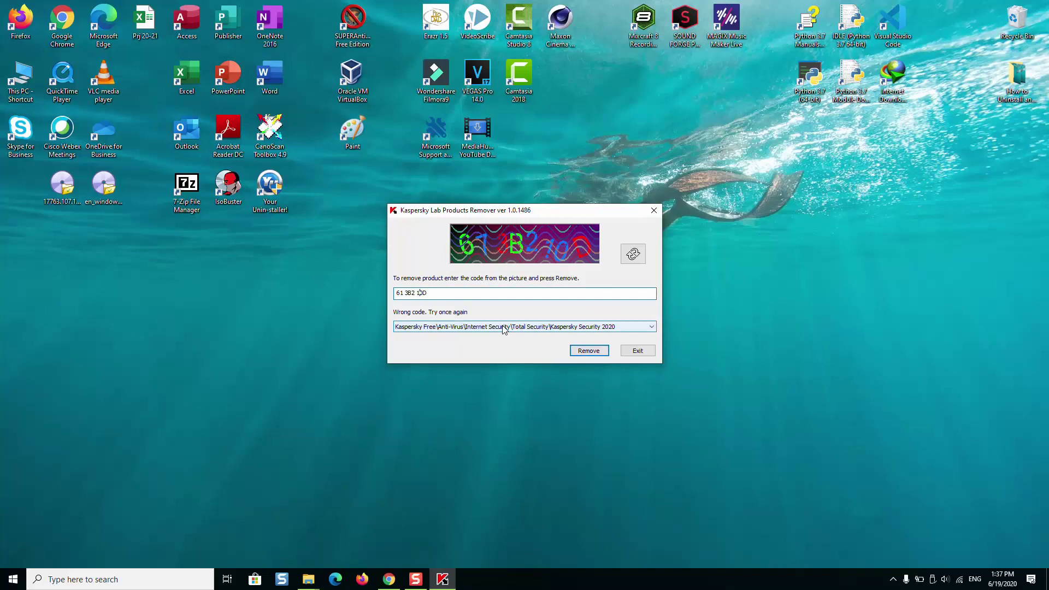
left_click(586, 352)
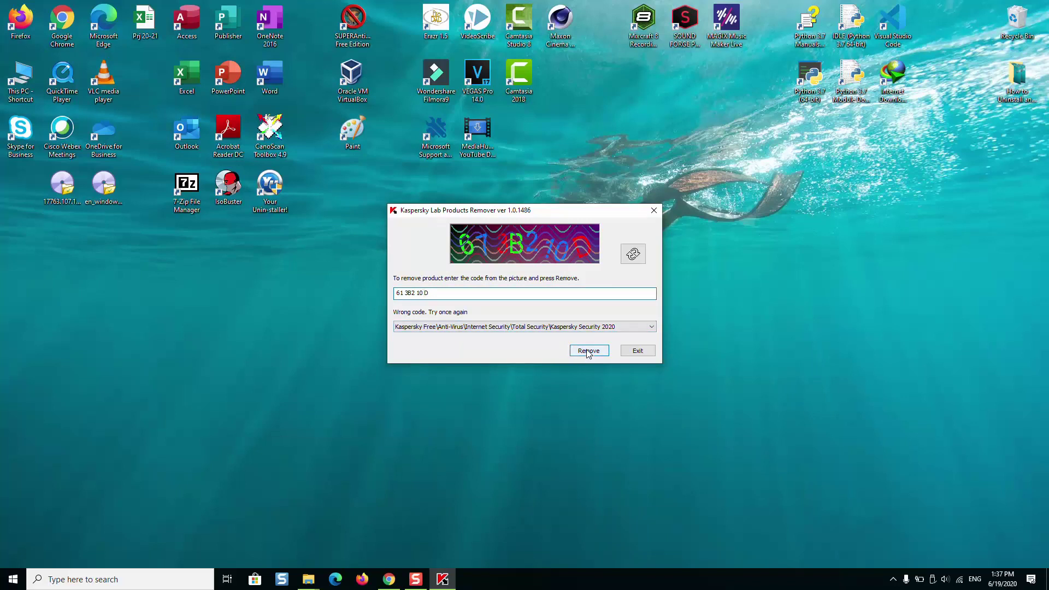
left_click(569, 313)
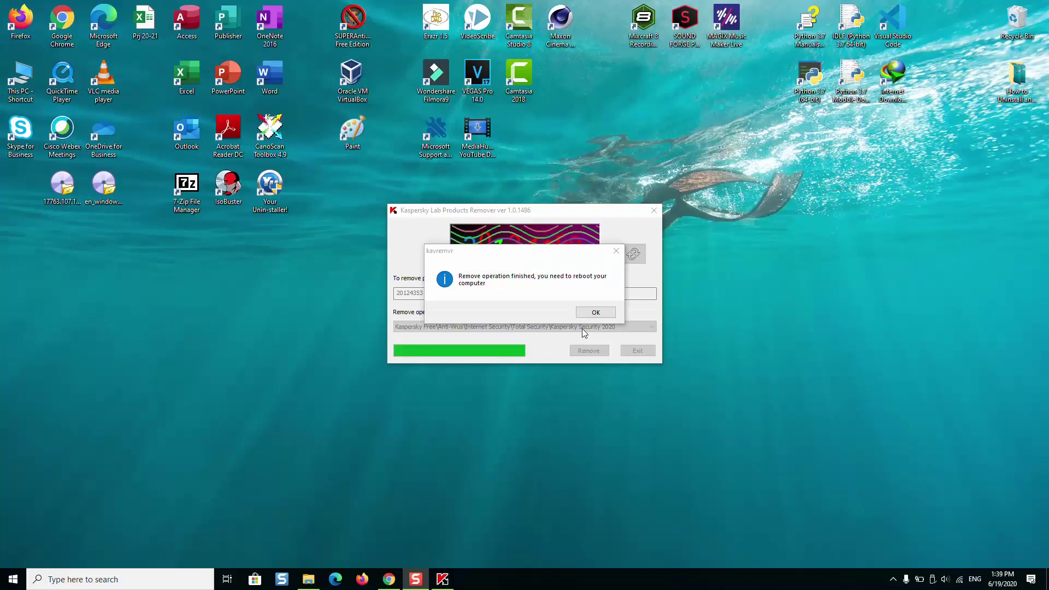
Acknowledge the 'Remove operation finished' reboot message to close the remover
left_click(593, 316)
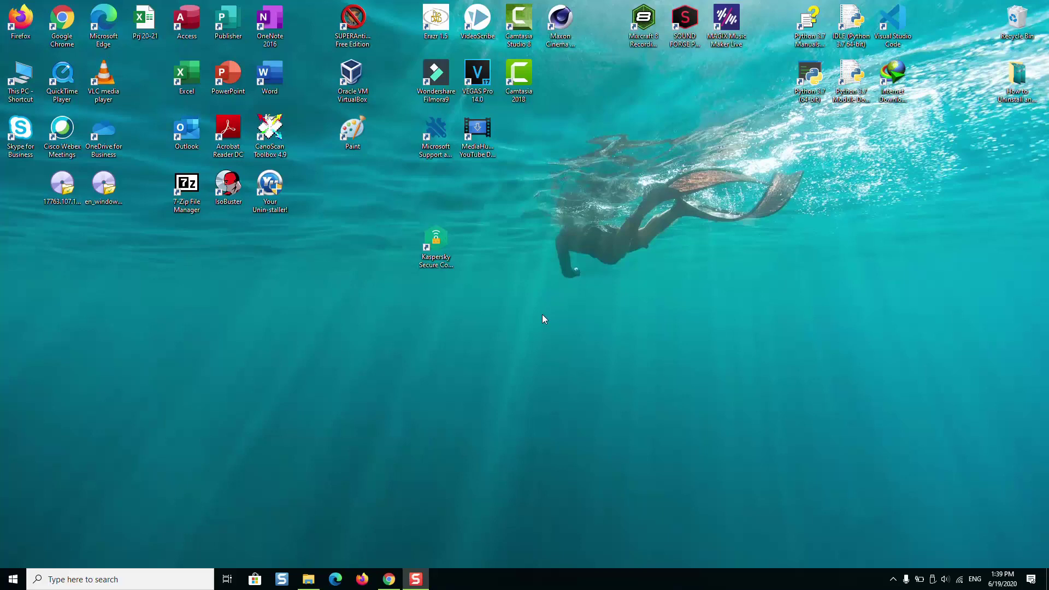
Rerun kavremvr (1) from the Downloads folder and accept the licence agreement
left_click(444, 253)
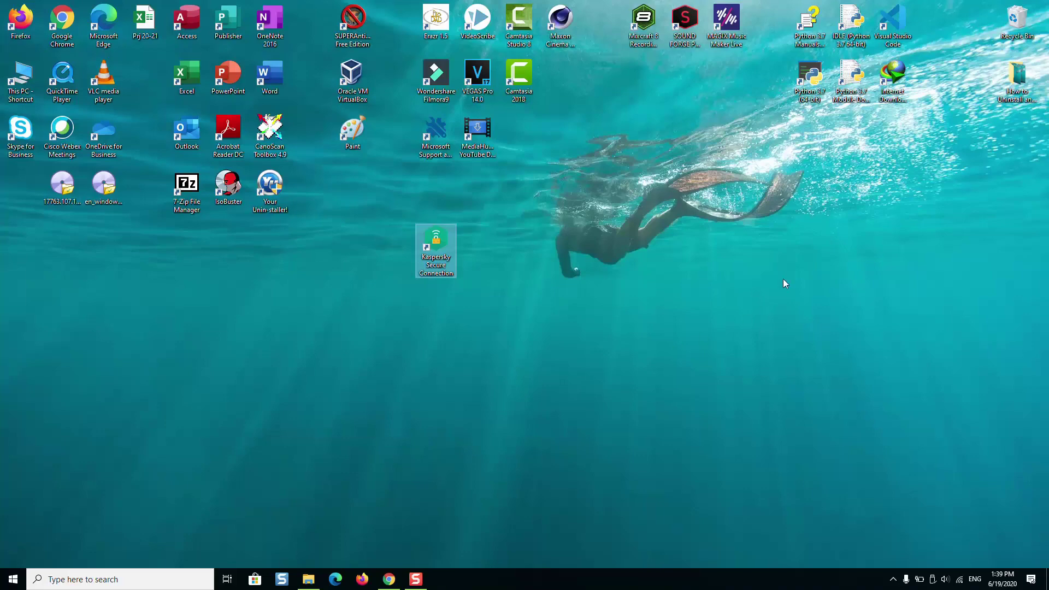
left_click(308, 579)
left_click(67, 140)
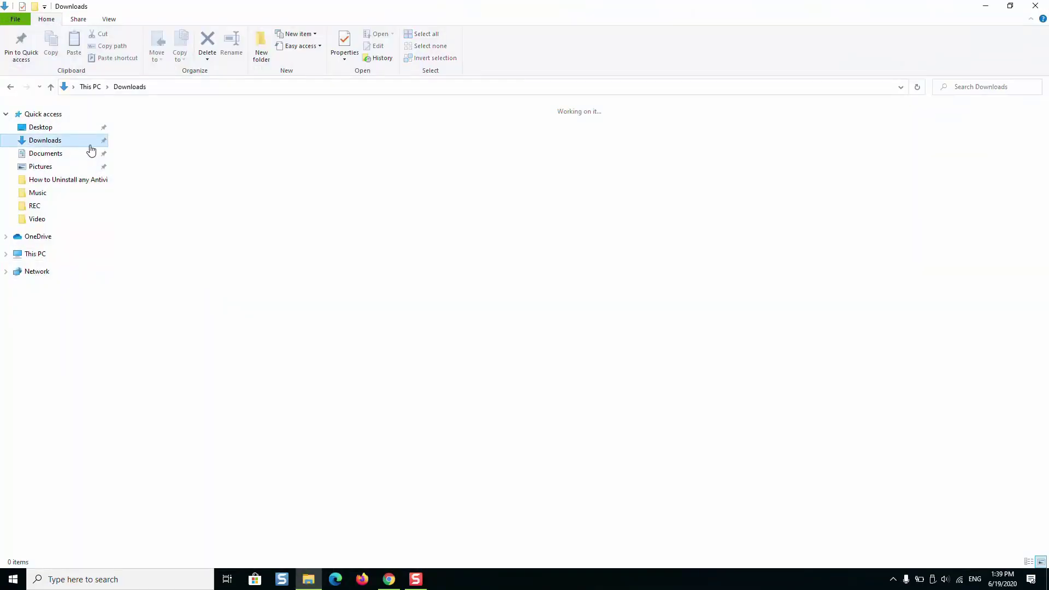
left_click(146, 146)
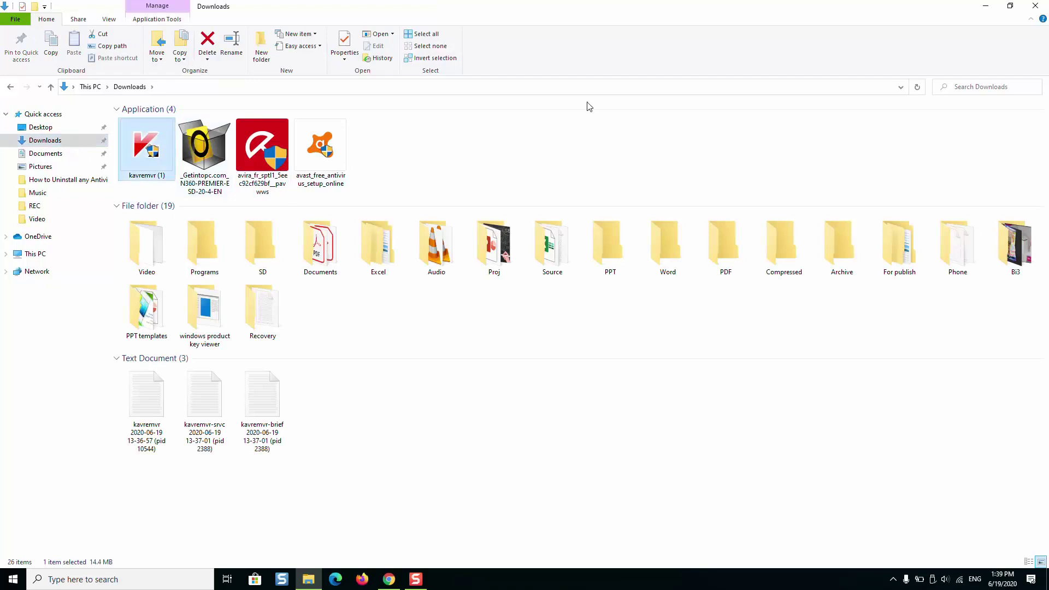
left_click(985, 5)
left_click(598, 396)
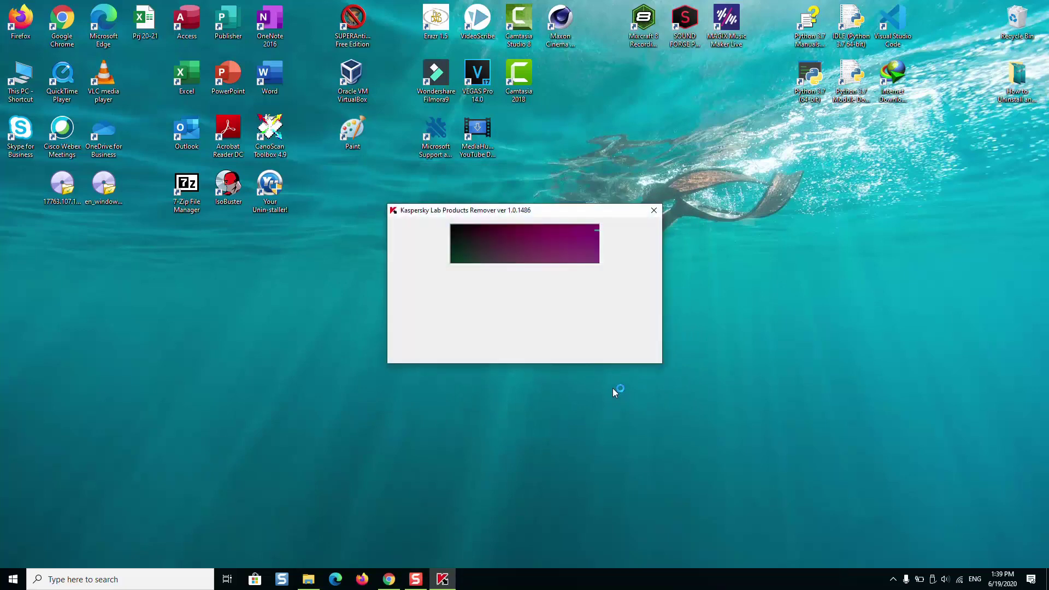
Refresh the captcha, enter the new code to remove Kaspersky Secure Connection 4.0, and move the window aside
left_click(633, 255)
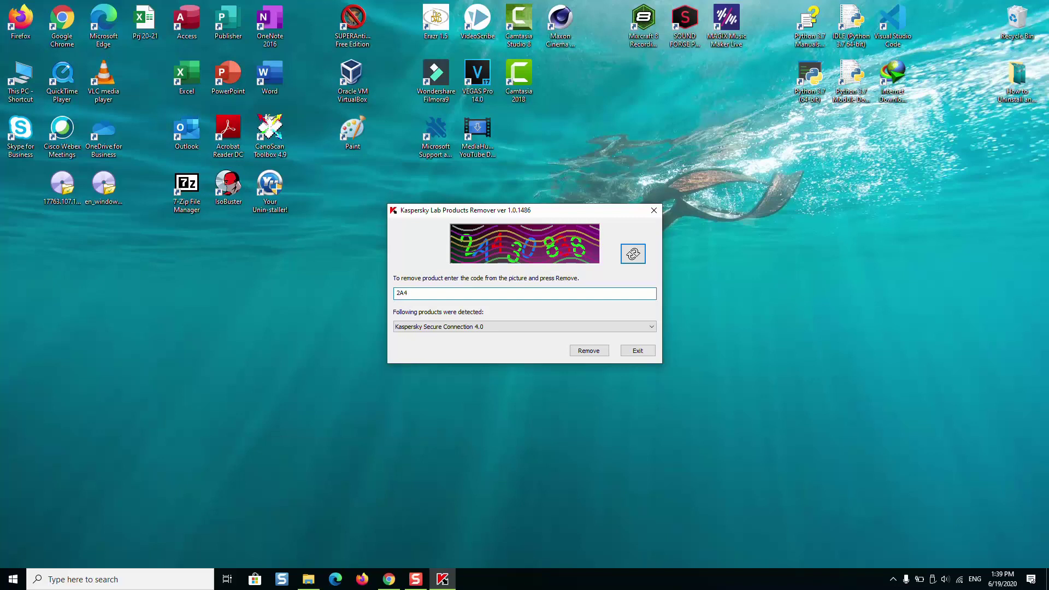
type("838")
key("Return")
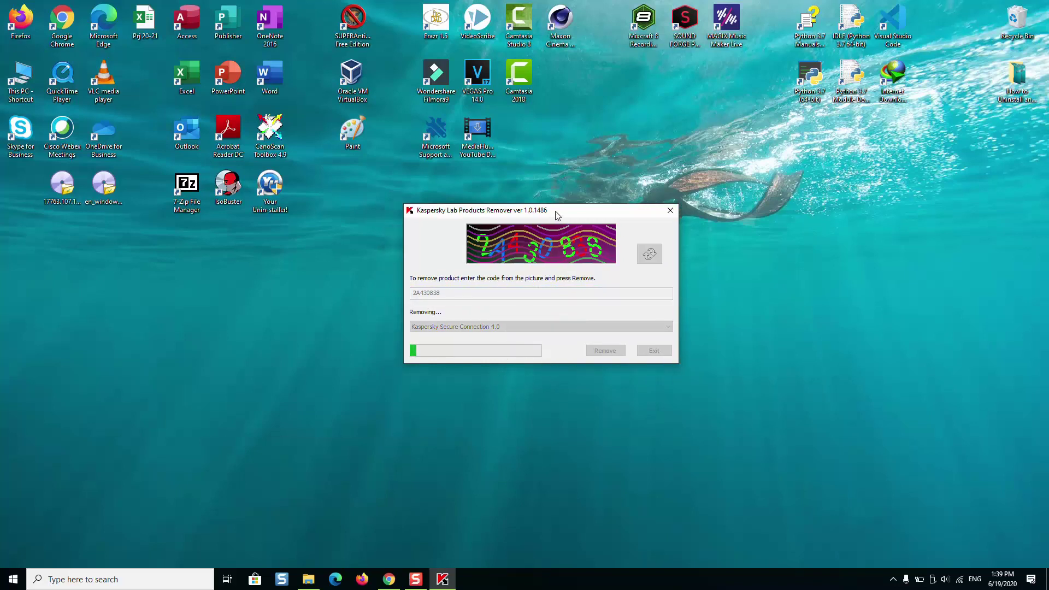
left_click_drag(555, 210, 679, 163)
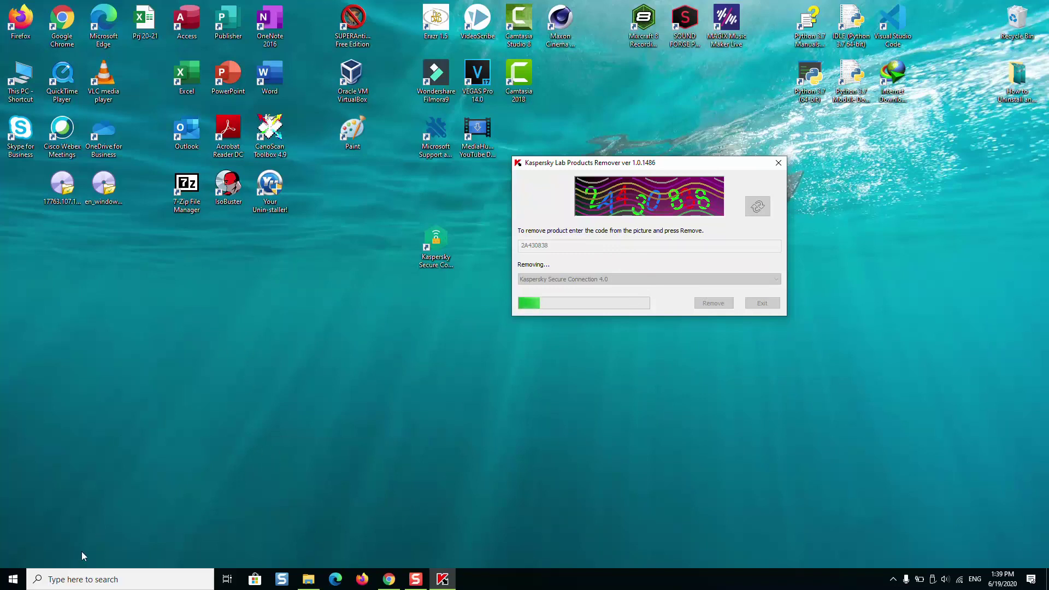
Search 'contr' and open Control Panel's Uninstall a program list
left_click(122, 573)
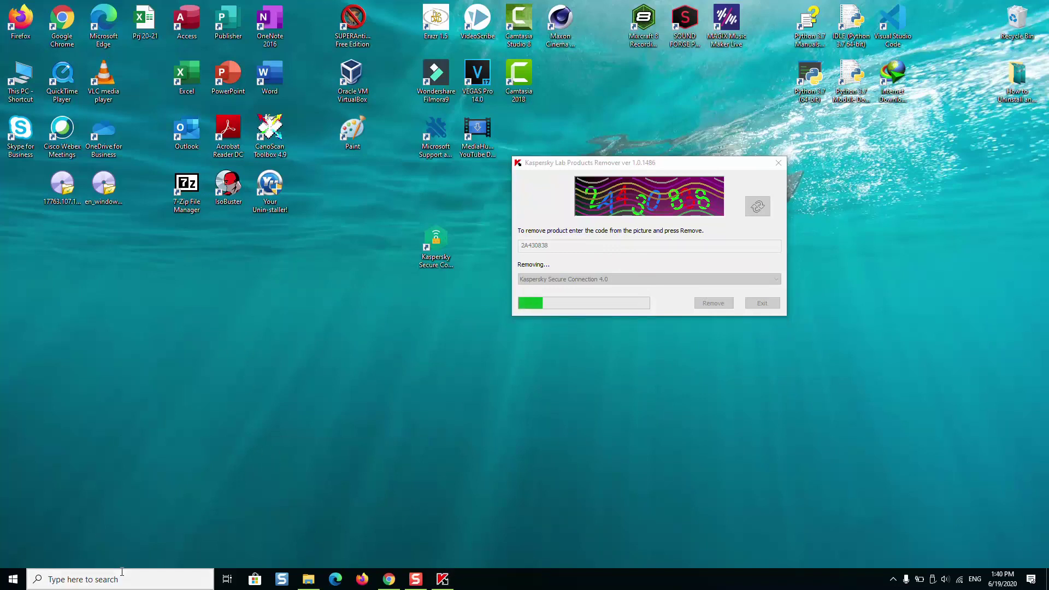
type("contr")
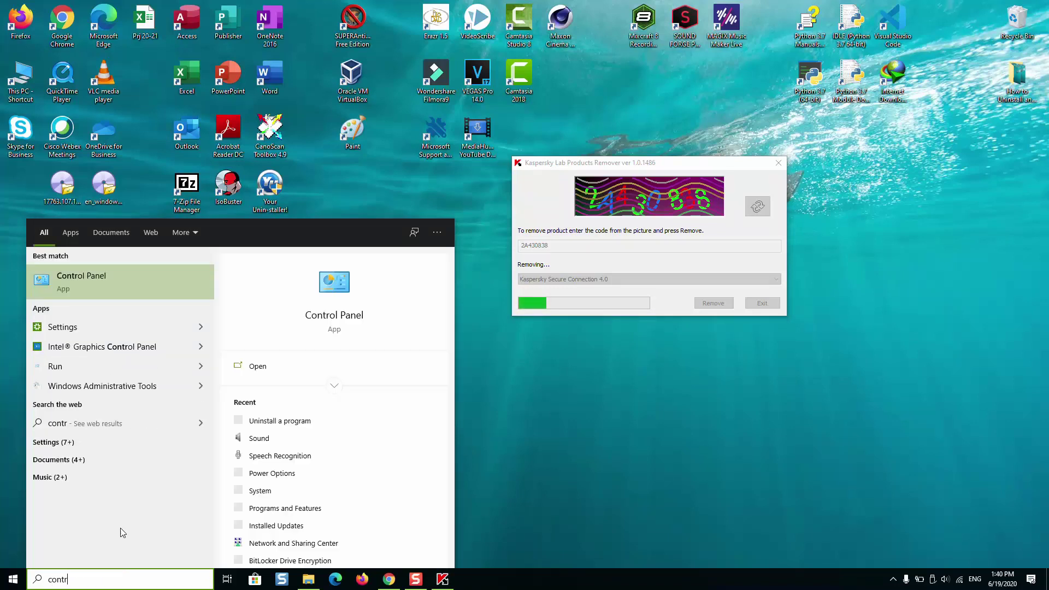
left_click(83, 272)
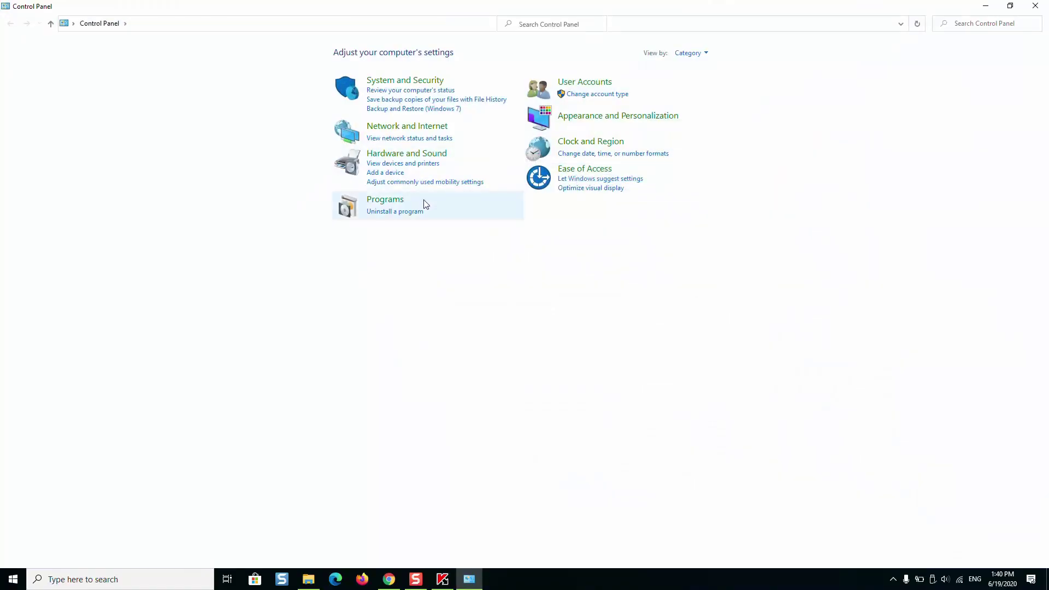
left_click(411, 212)
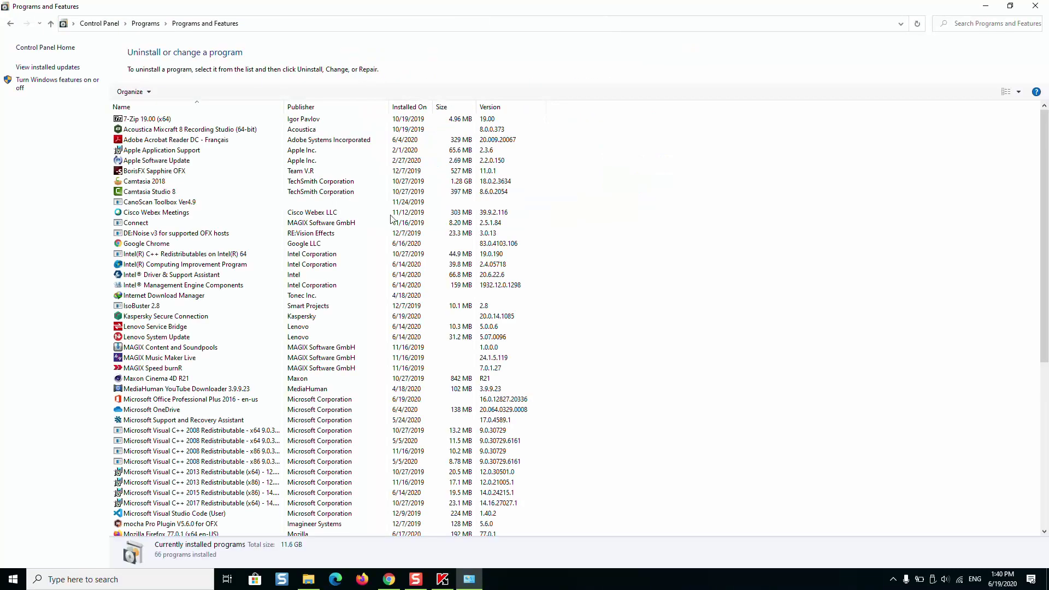
Locate Kaspersky Secure Connection in the programs list, then minimize the window
left_click(153, 248)
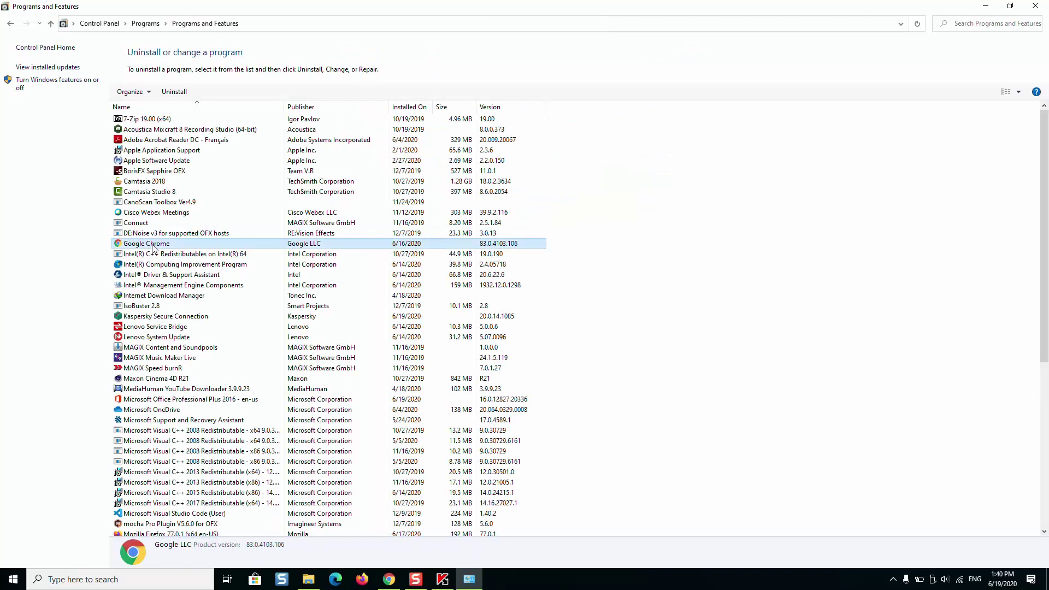
key("k")
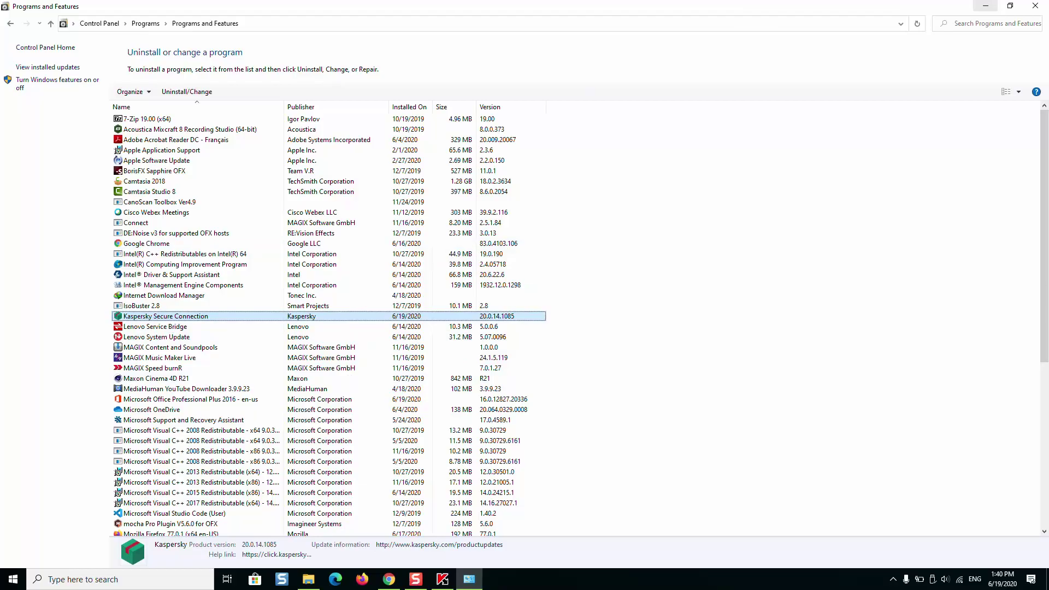
left_click(986, 6)
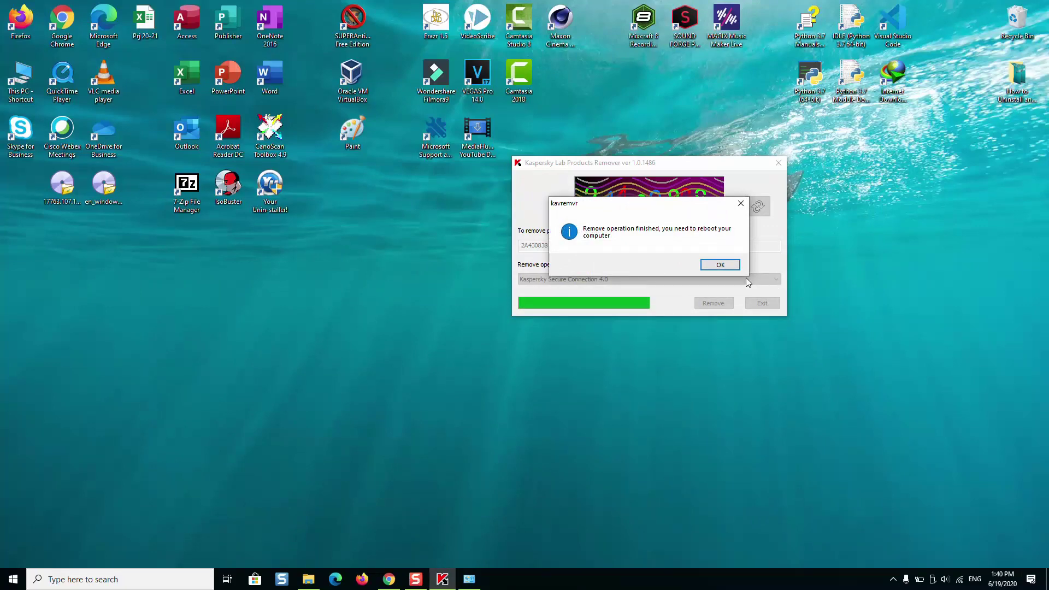
Dismiss the reboot notice, confirm Kaspersky Secure Connection is gone from Programs and Features, and close it
left_click(720, 265)
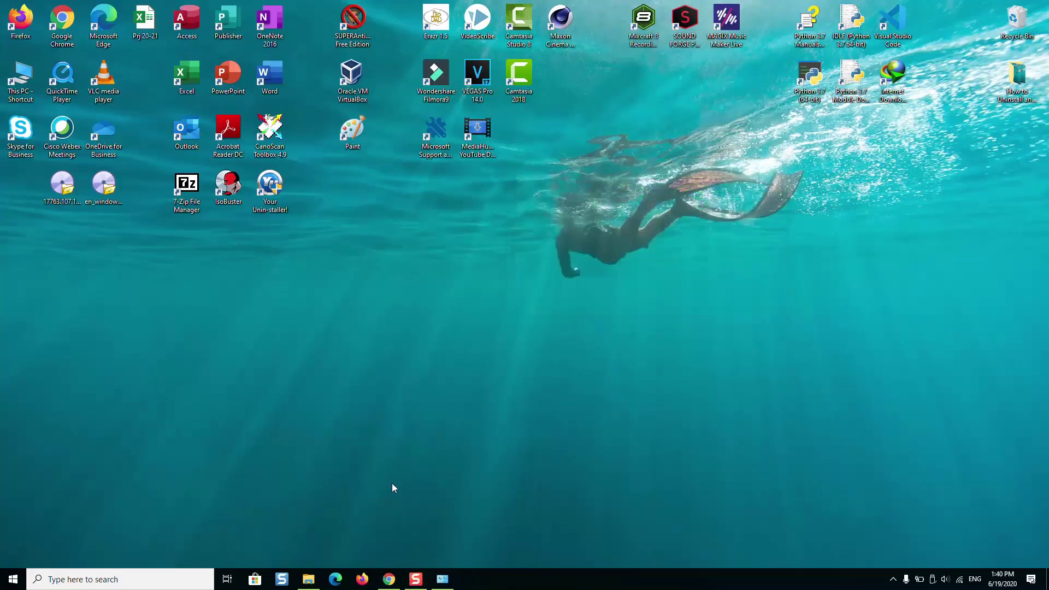
left_click(442, 579)
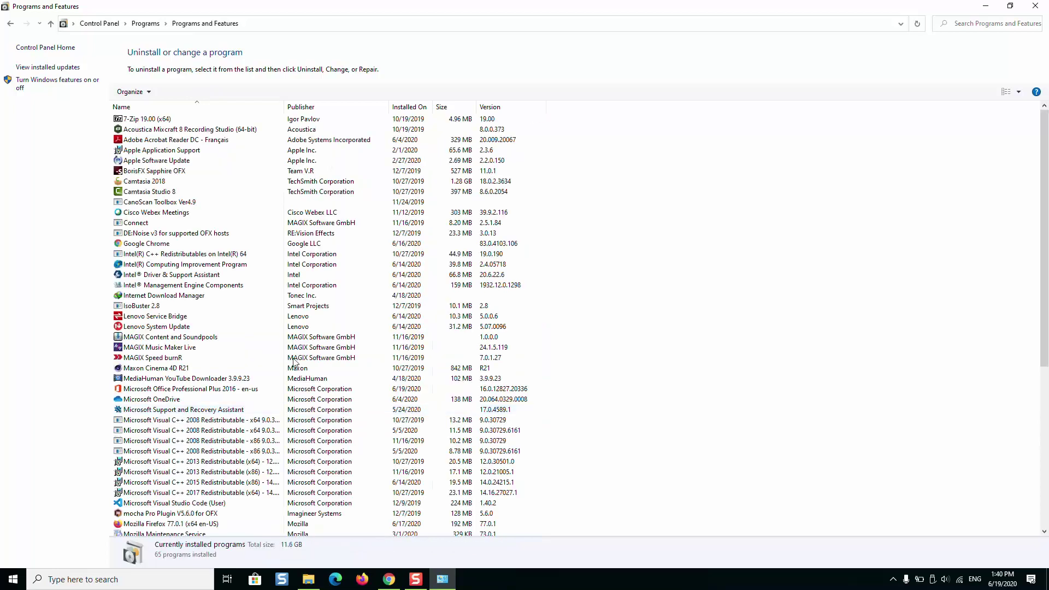
left_click(157, 328)
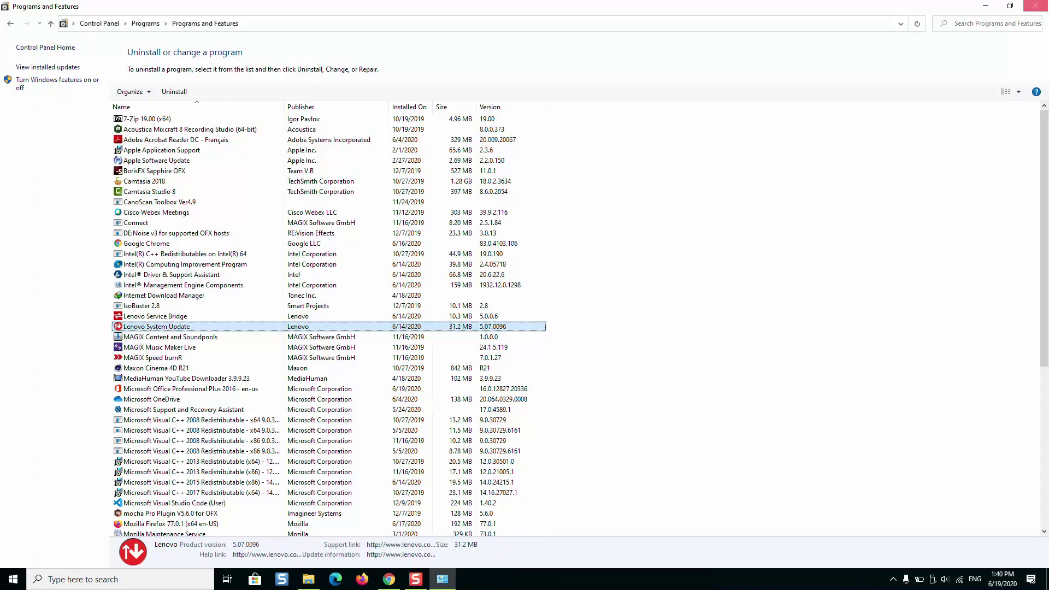
left_click(1035, 6)
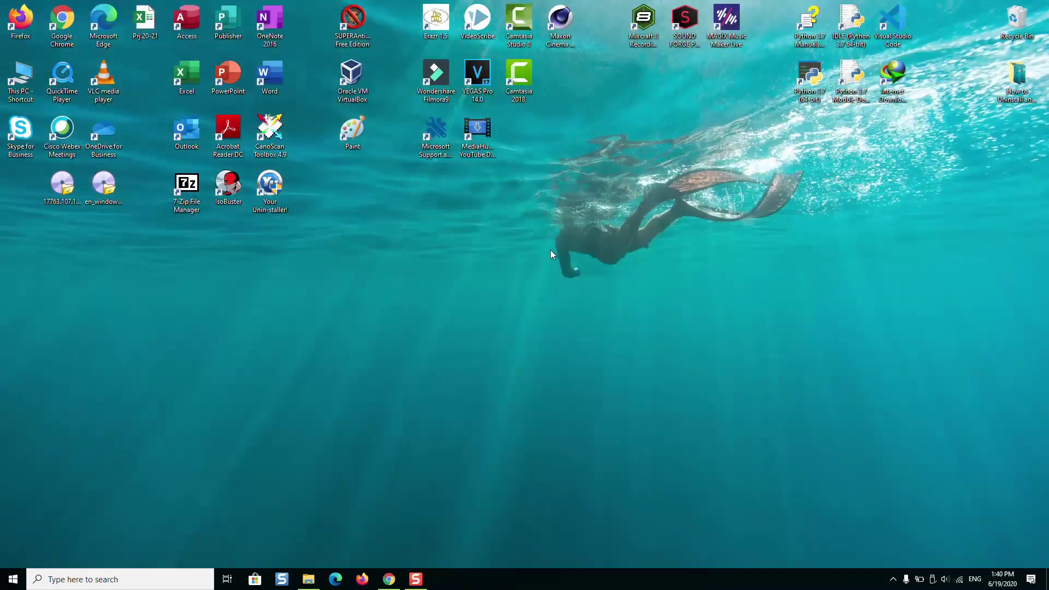